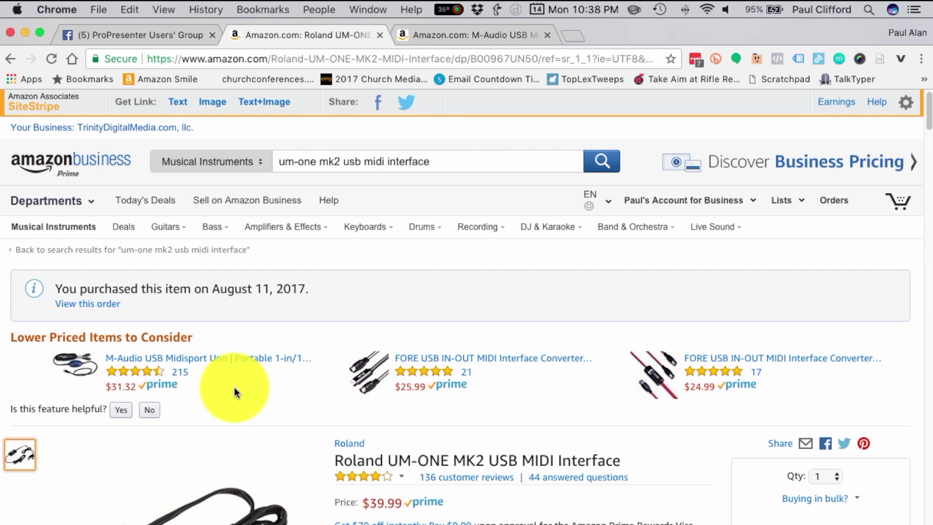
Step: Examine the price, availability and feature list of the Roland UM-ONE MK2 USB MIDI Interface on its Amazon page
{"action": "scroll", "coordinate": [234, 387], "scroll_direction": "down", "scroll_amount": 1}
{"action": "scroll", "coordinate": [234, 393], "scroll_direction": "down", "scroll_amount": 1}
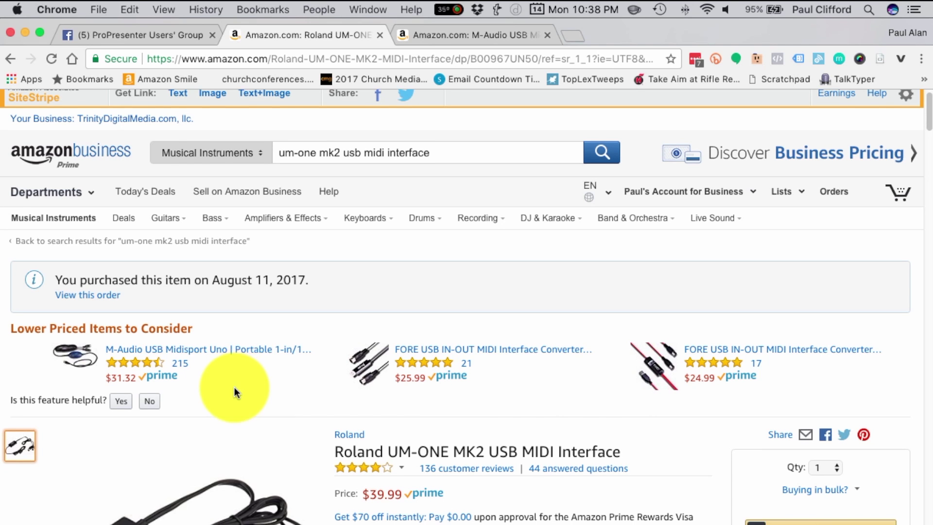
{"action": "scroll", "coordinate": [234, 389], "scroll_direction": "down", "scroll_amount": 10}
{"action": "mouse_move", "coordinate": [175, 328]}
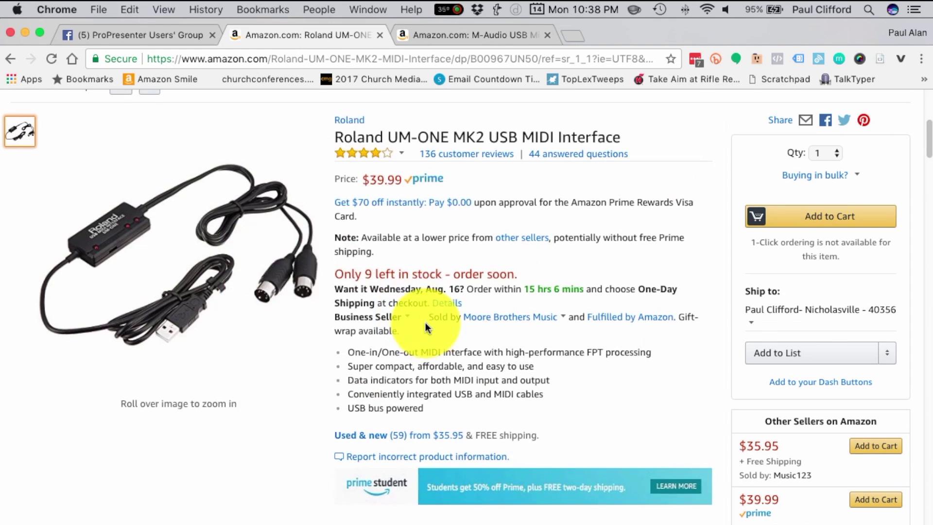
{"action": "scroll", "coordinate": [425, 322], "scroll_direction": "up", "scroll_amount": 5}
{"action": "scroll", "coordinate": [425, 323], "scroll_direction": "down", "scroll_amount": 1}
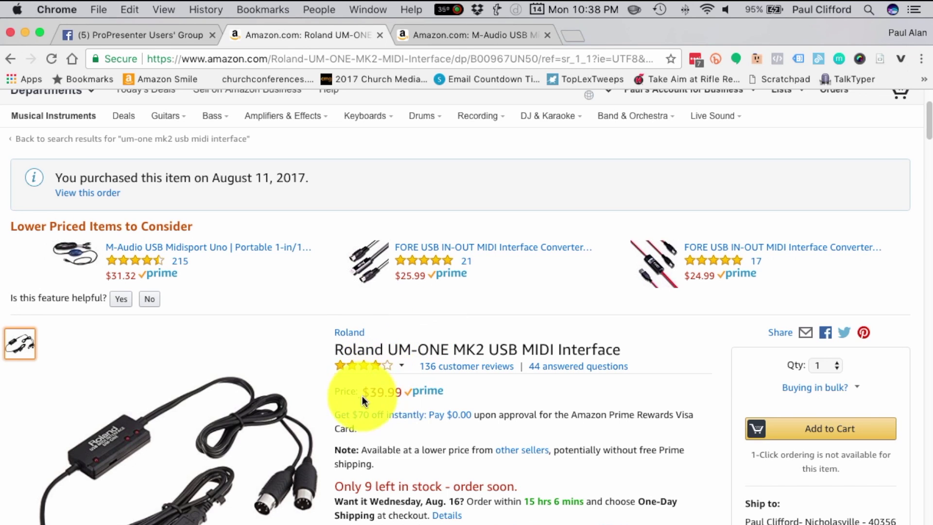
{"action": "mouse_move", "coordinate": [374, 365]}
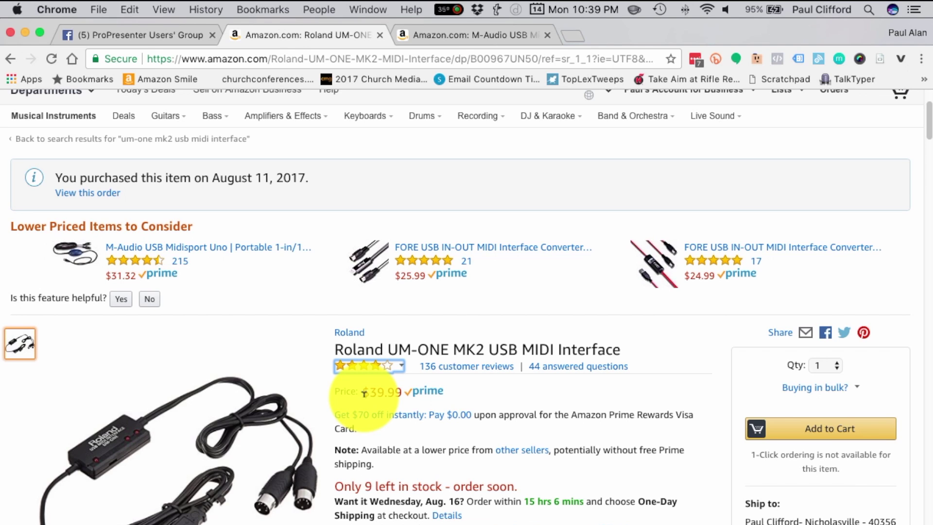
{"action": "scroll", "coordinate": [364, 393], "scroll_direction": "down", "scroll_amount": 1}
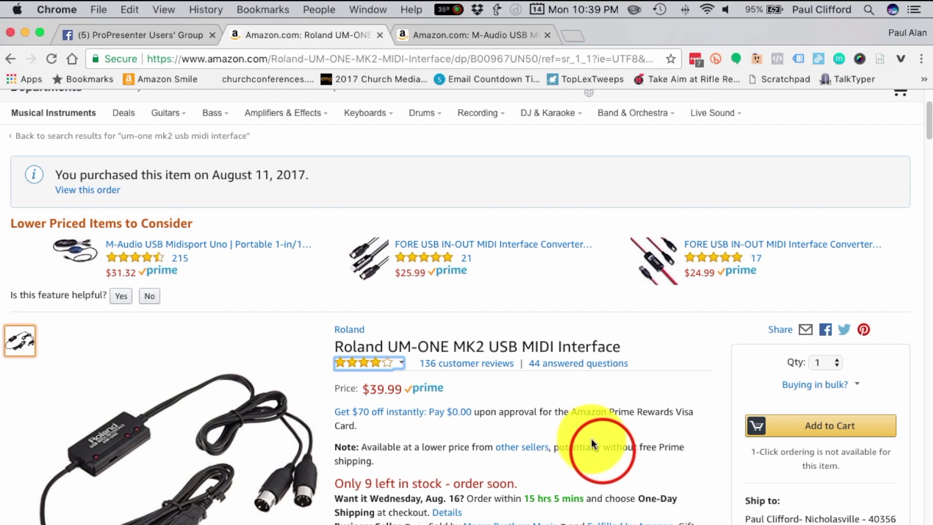
{"action": "left_click", "coordinate": [602, 447]}
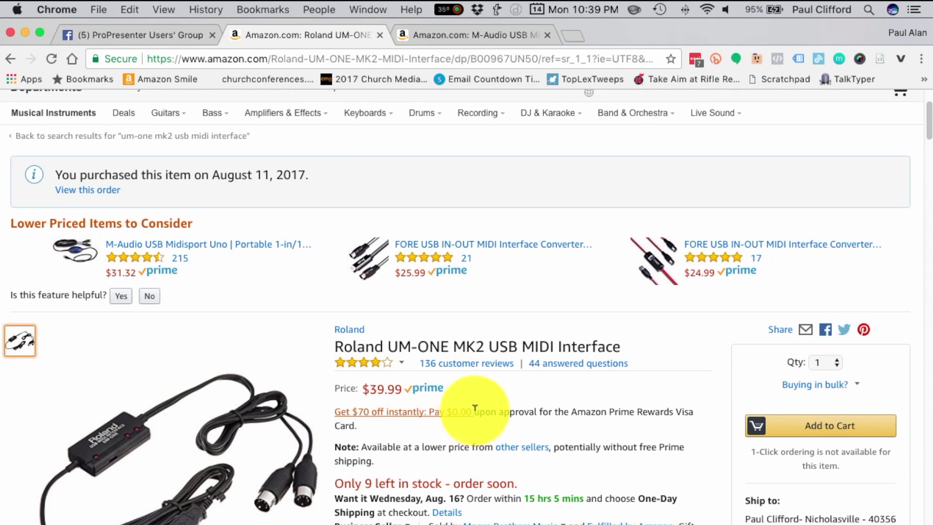
{"action": "scroll", "coordinate": [475, 407], "scroll_direction": "up", "scroll_amount": 3}
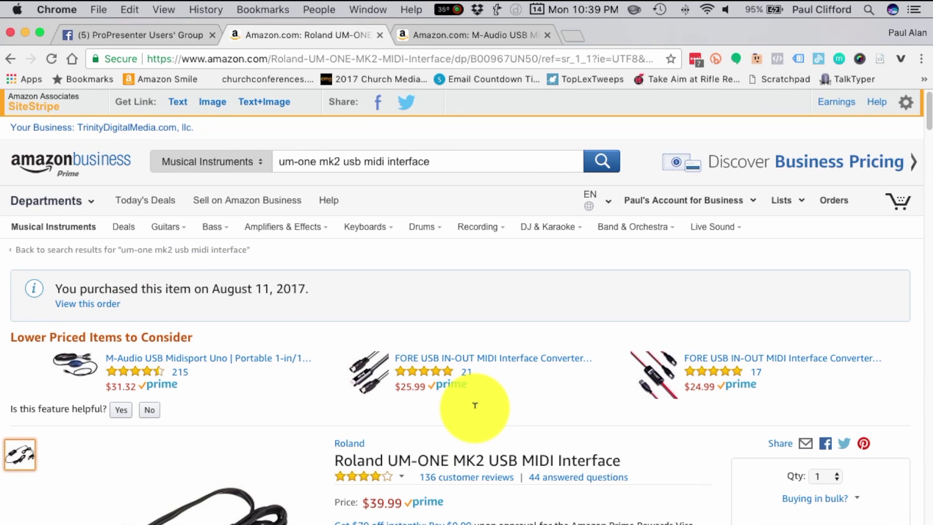
Step: Generate a short text link to the Roland interface page and view the enlarged product image
{"action": "left_click", "coordinate": [182, 103]}
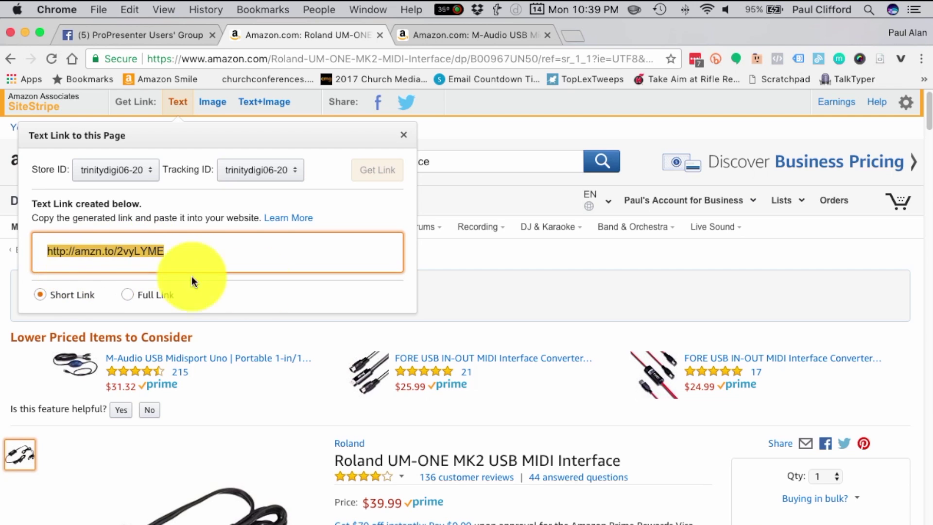
{"action": "left_click", "coordinate": [271, 445]}
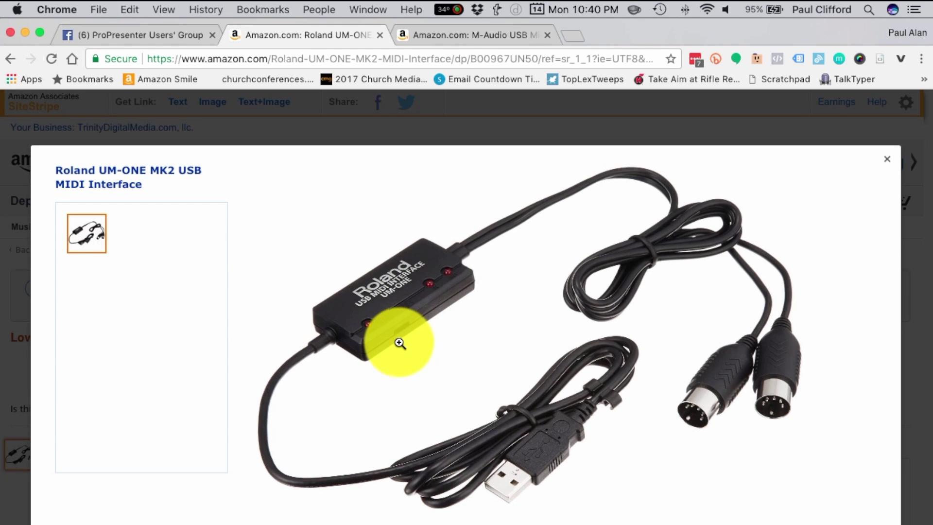
{"action": "left_click", "coordinate": [888, 159]}
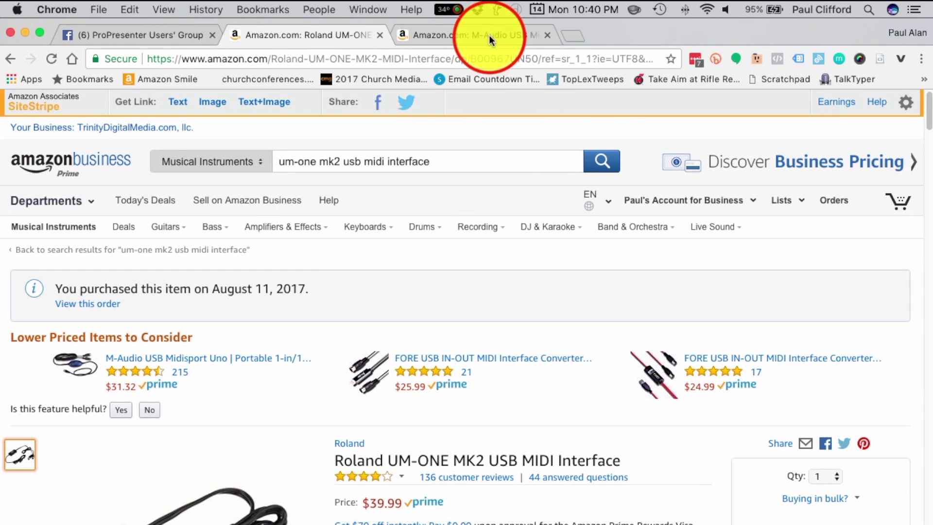
Step: Examine the Amazon product page of the M-Audio USB Midisport Uno as an alternative MIDI interface
{"action": "left_click", "coordinate": [489, 37]}
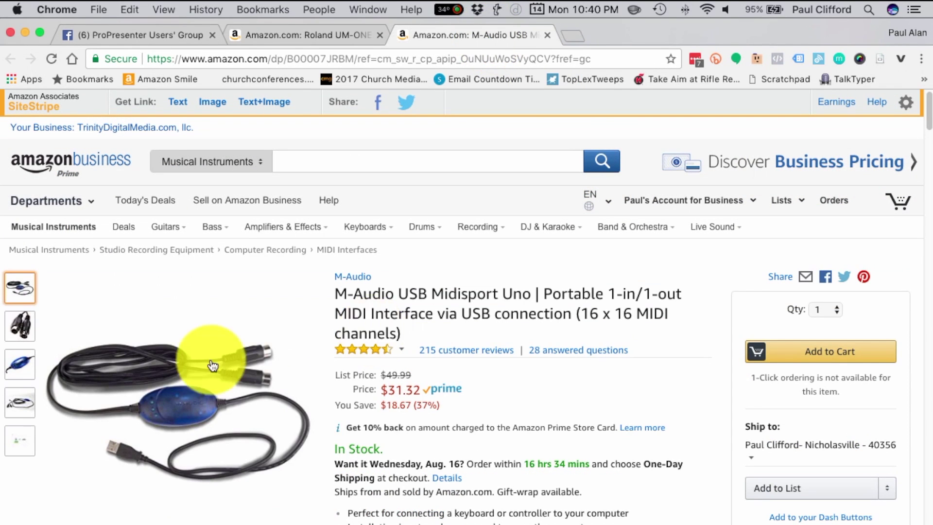
{"action": "mouse_move", "coordinate": [271, 399]}
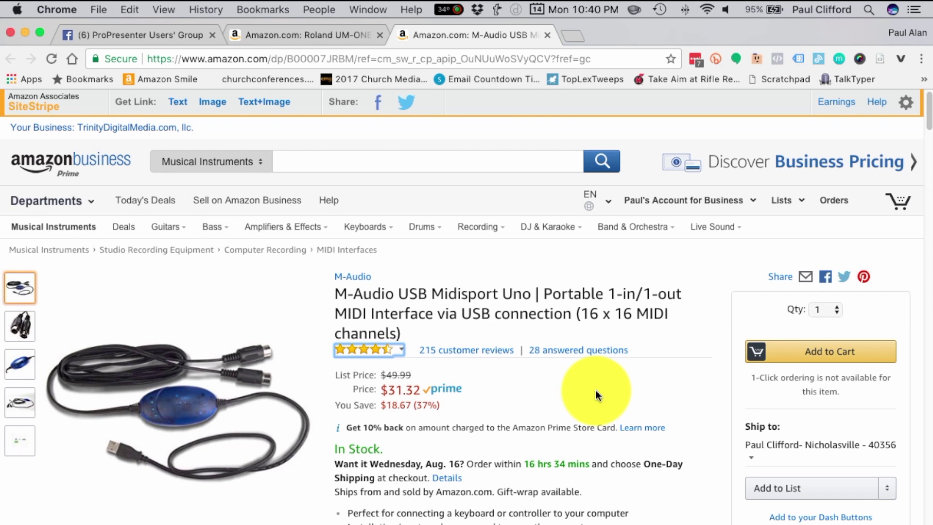
{"action": "scroll", "coordinate": [596, 389], "scroll_direction": "down", "scroll_amount": 2}
{"action": "scroll", "coordinate": [596, 390], "scroll_direction": "down", "scroll_amount": 2}
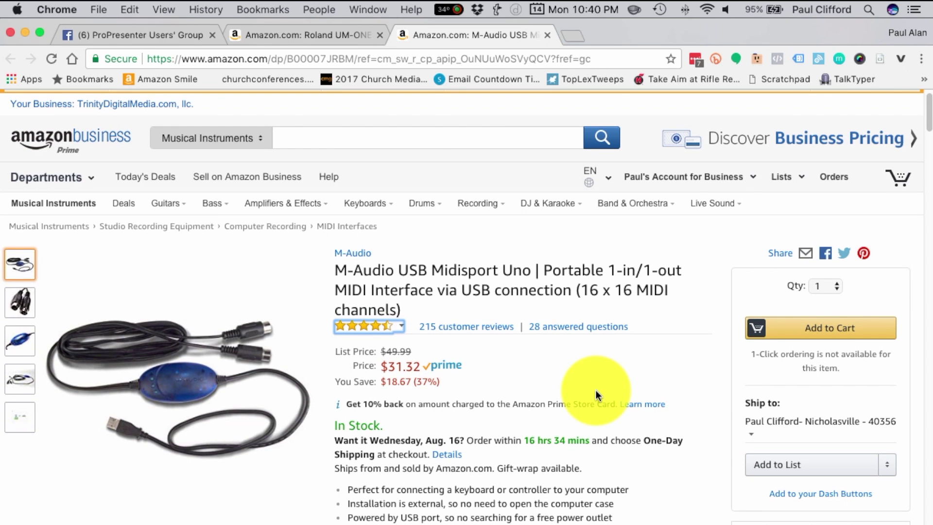
Step: Review the M-Audio Midisport Uno comment in the ProPresenter Users' Group on Facebook and close that page
{"action": "left_click", "coordinate": [136, 38]}
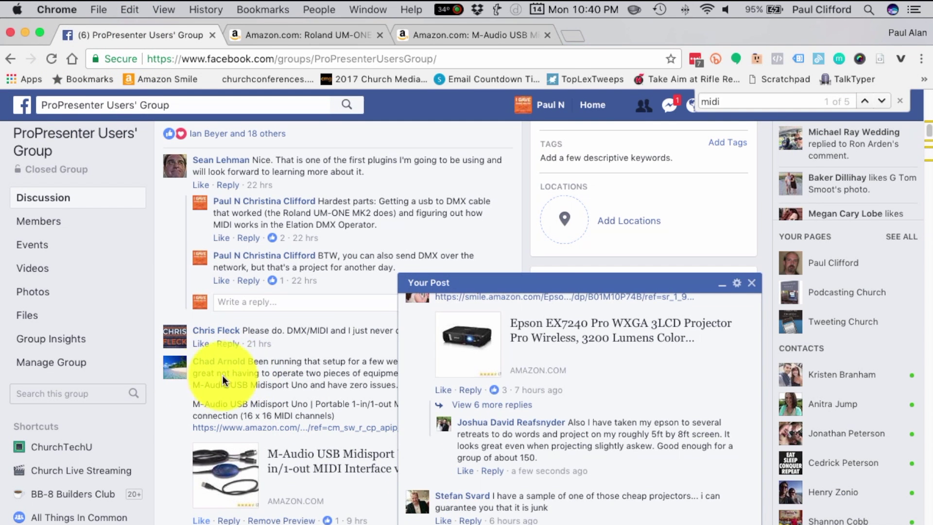
{"action": "left_click", "coordinate": [751, 283]}
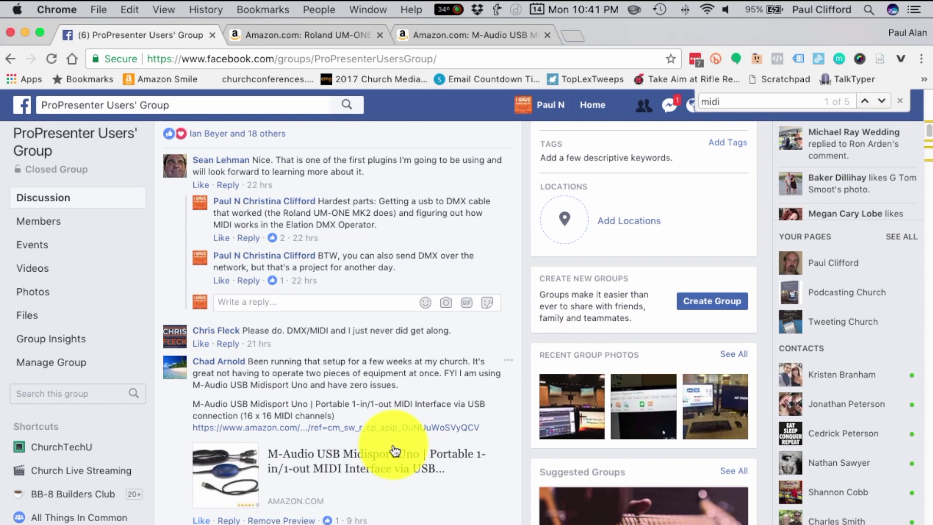
{"action": "left_click", "coordinate": [898, 105]}
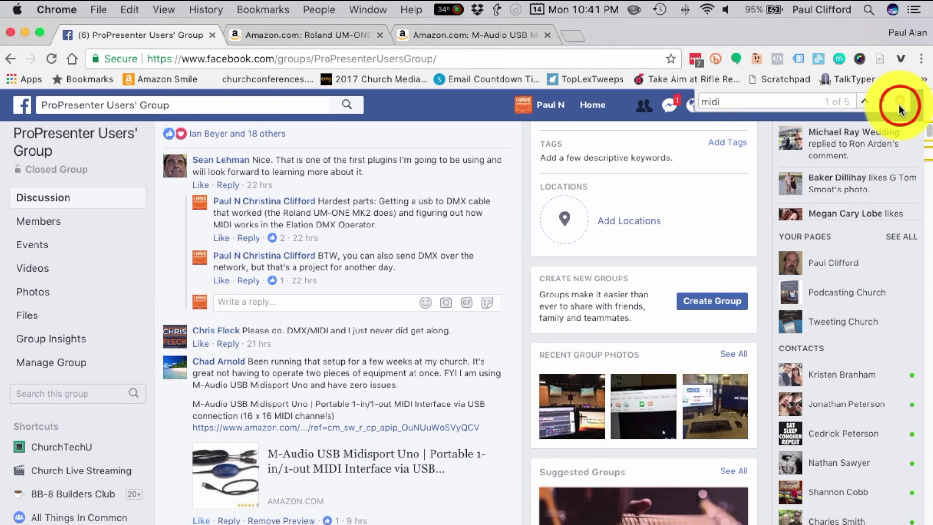
{"action": "left_click", "coordinate": [206, 37]}
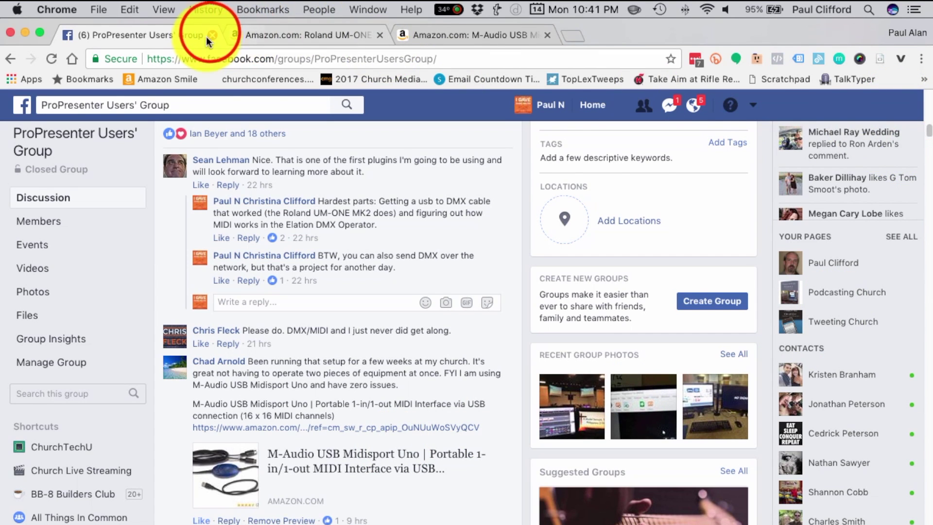
{"action": "left_click", "coordinate": [212, 36]}
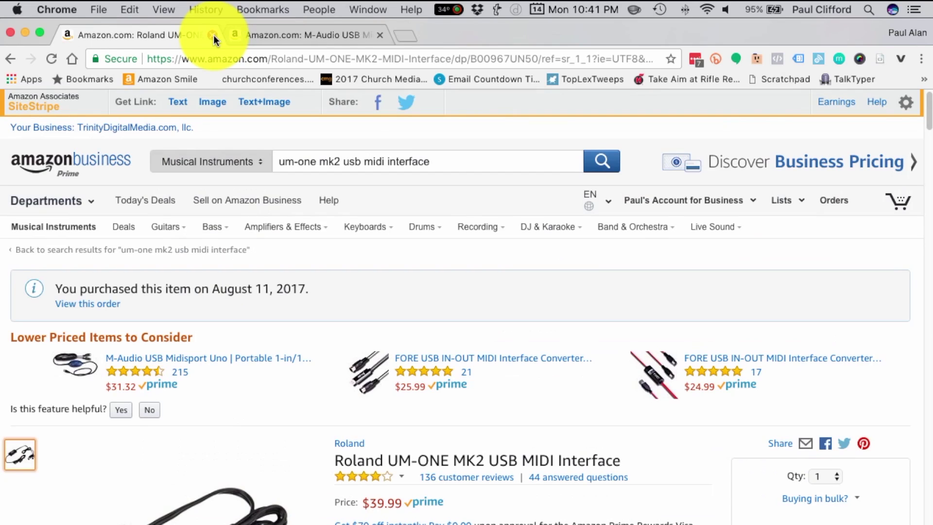
Step: Switch to MIDI Studio in Audio MIDI Setup, add an external device and connect both its ports to the UM-ONE
{"action": "left_click", "coordinate": [28, 31]}
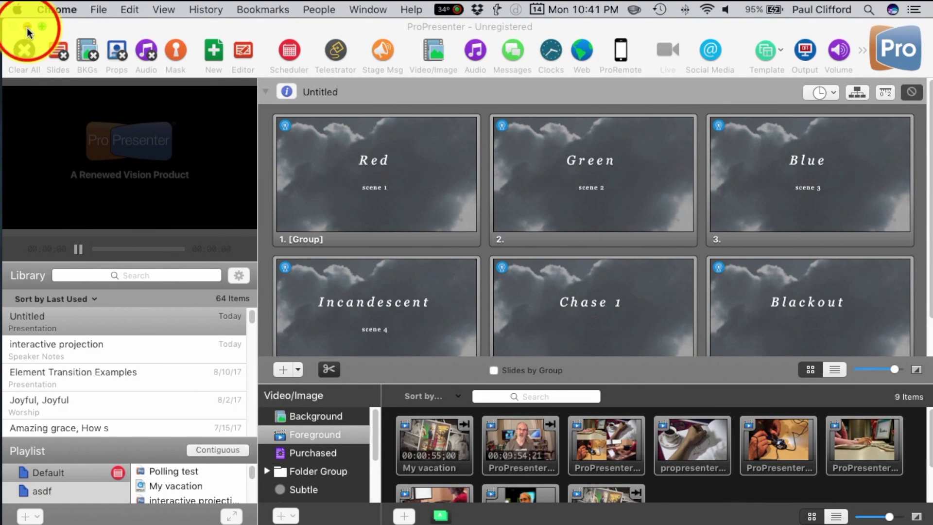
{"action": "left_click", "coordinate": [27, 28]}
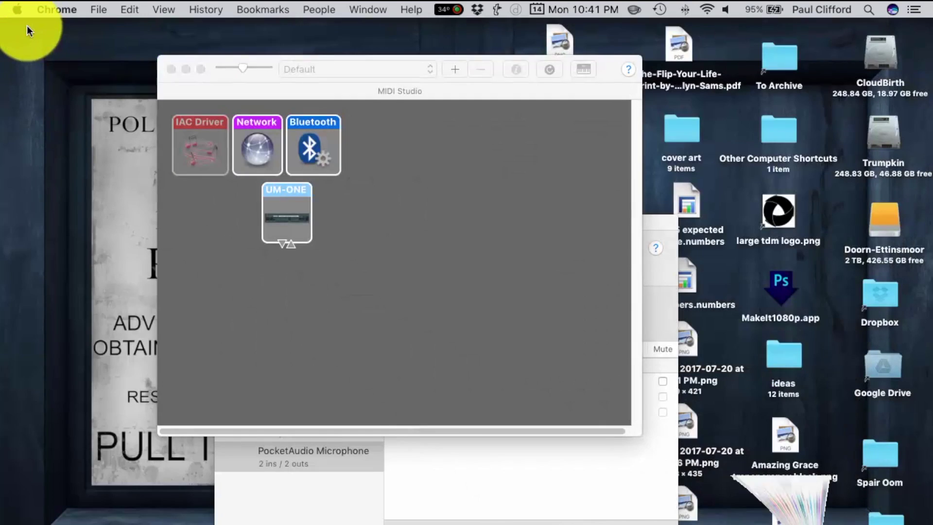
{"action": "left_click", "coordinate": [462, 143]}
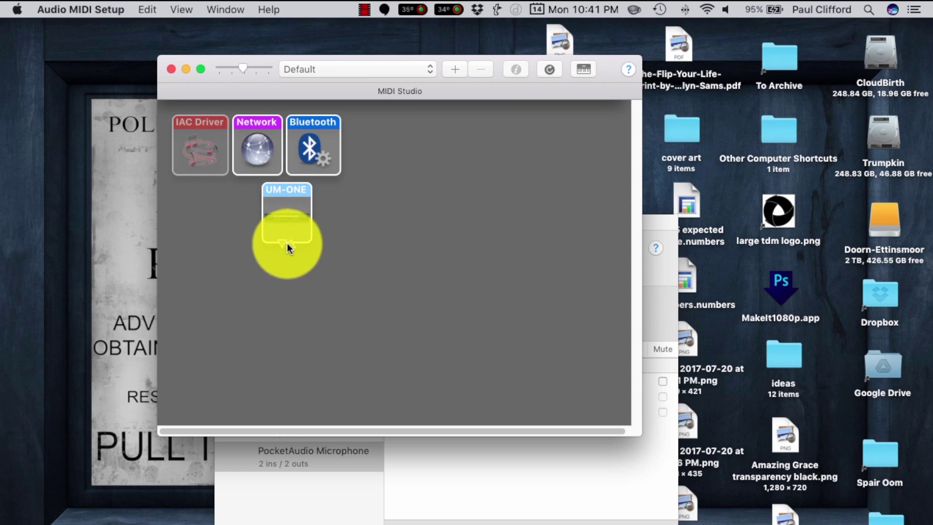
{"action": "left_click", "coordinate": [455, 69]}
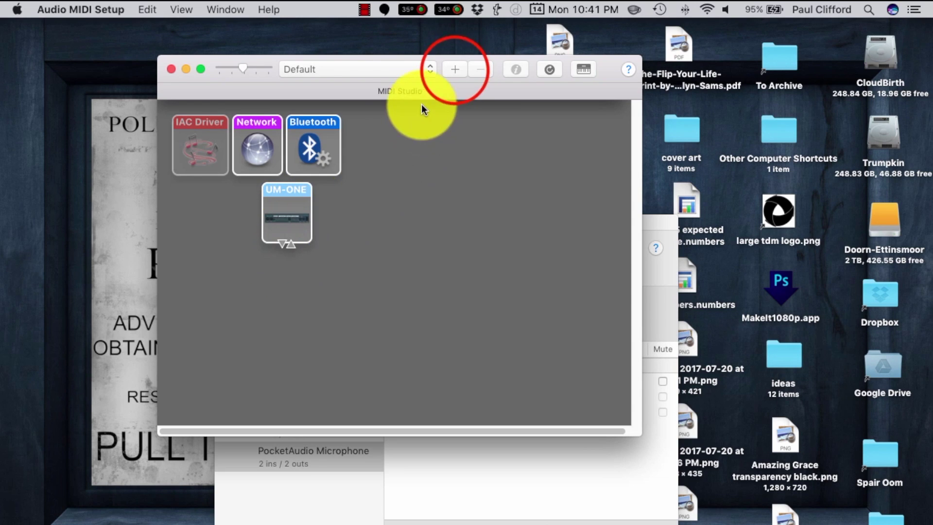
{"action": "left_click_drag", "start_coordinate": [224, 277], "coordinate": [293, 284]}
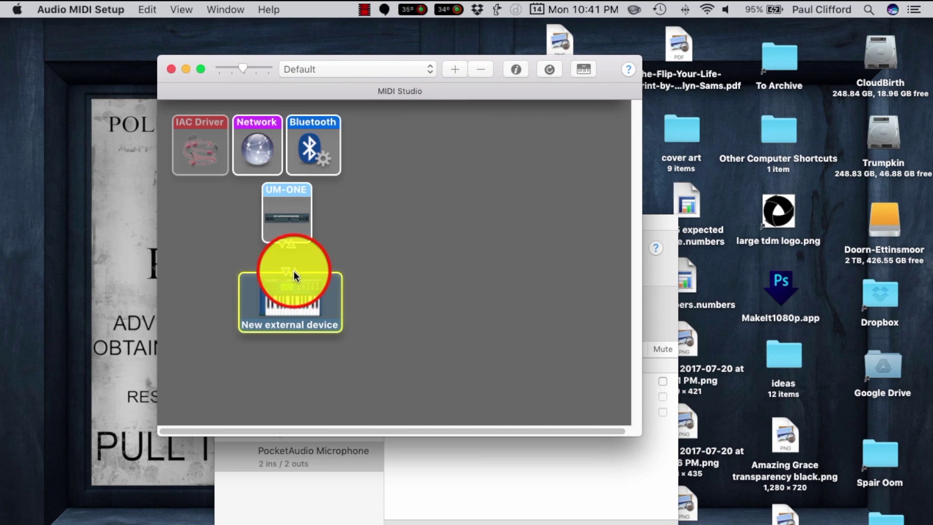
{"action": "left_click_drag", "start_coordinate": [293, 270], "coordinate": [305, 177]}
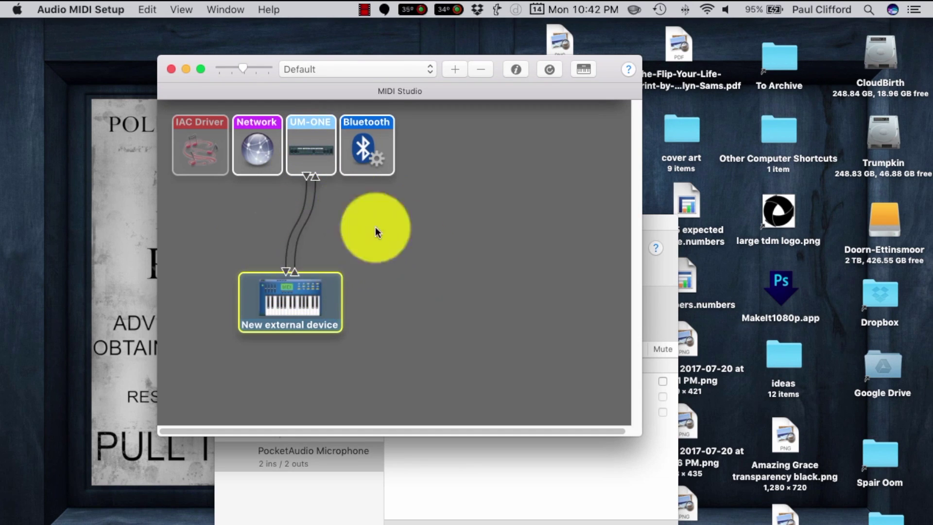
{"action": "left_click", "coordinate": [293, 140]}
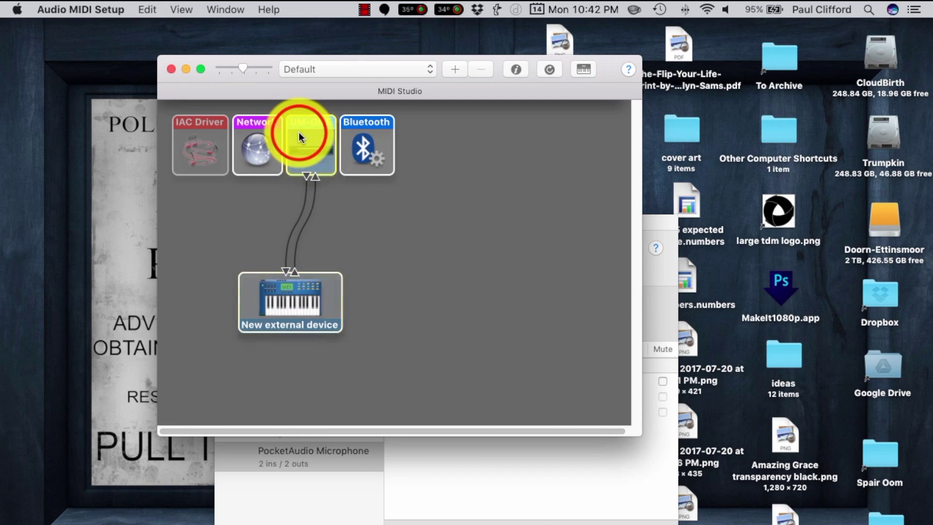
{"action": "left_click", "coordinate": [304, 293]}
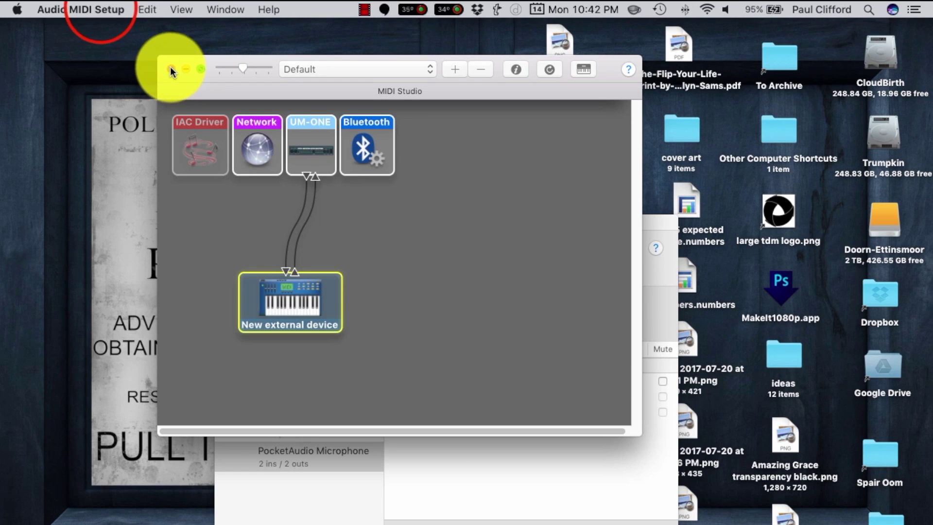
Step: Quit Audio MIDI Setup and switch to ProPresenter 6, restoring its minimized main window
{"action": "left_click", "coordinate": [97, 10]}
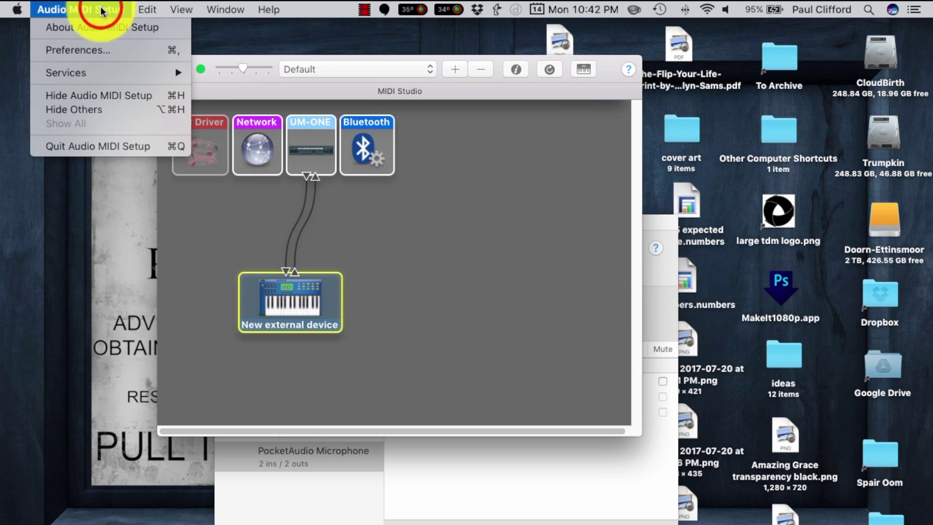
{"action": "left_click", "coordinate": [101, 147]}
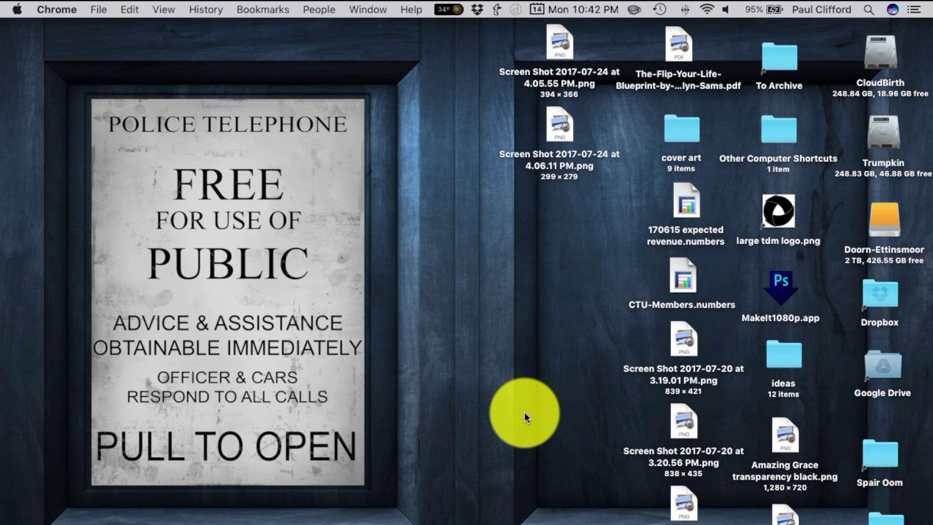
{"action": "key", "text": "super+Tab"}
{"action": "key", "text": "super+Tab"}
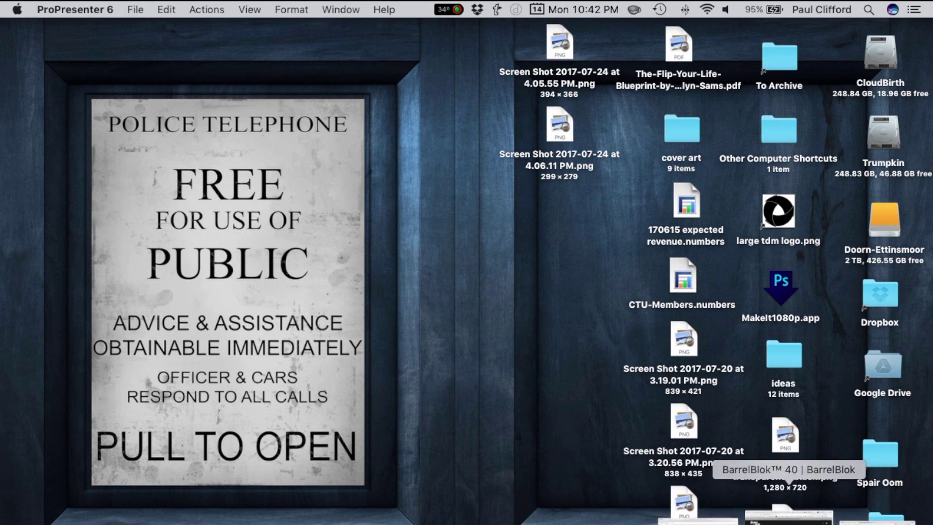
{"action": "left_click", "coordinate": [803, 512]}
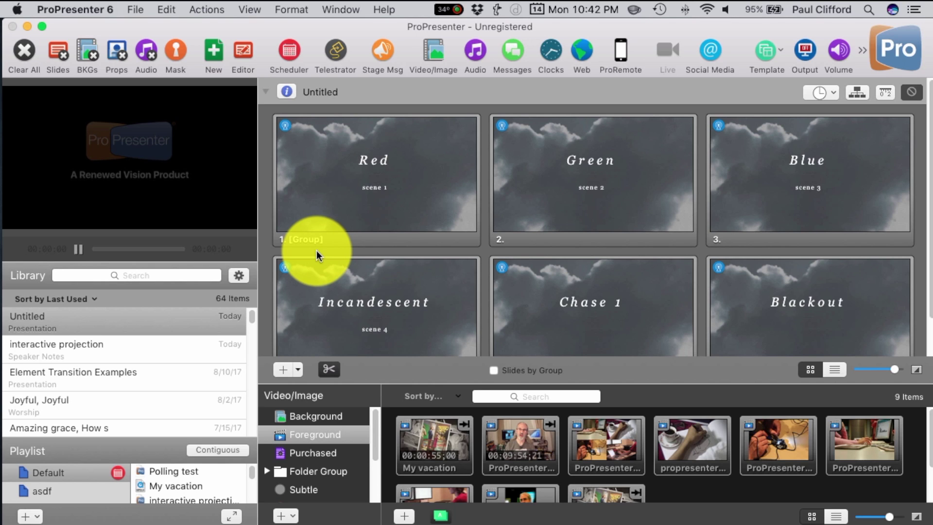
Step: Enable the demo modules in ProPresenter's preferences, accepting the output watermark
{"action": "left_click", "coordinate": [97, 4]}
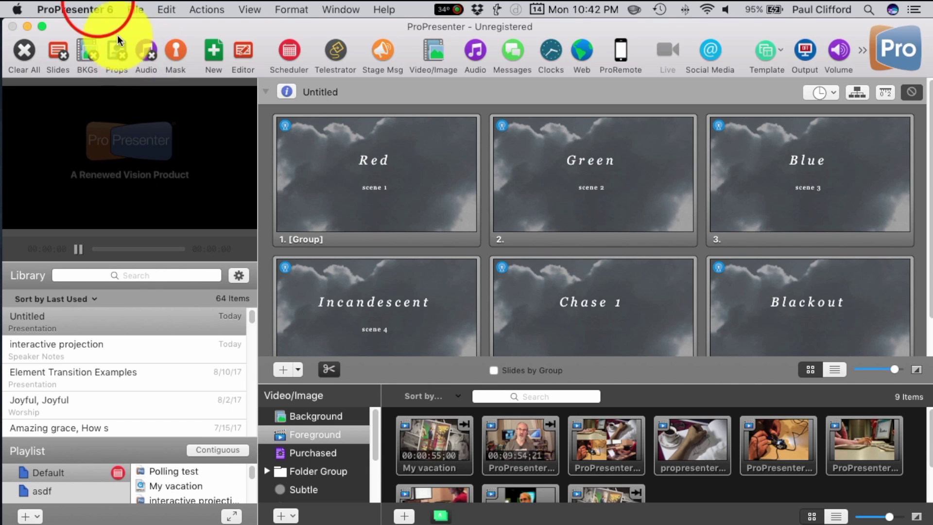
{"action": "left_click", "coordinate": [98, 7]}
{"action": "left_click", "coordinate": [82, 50]}
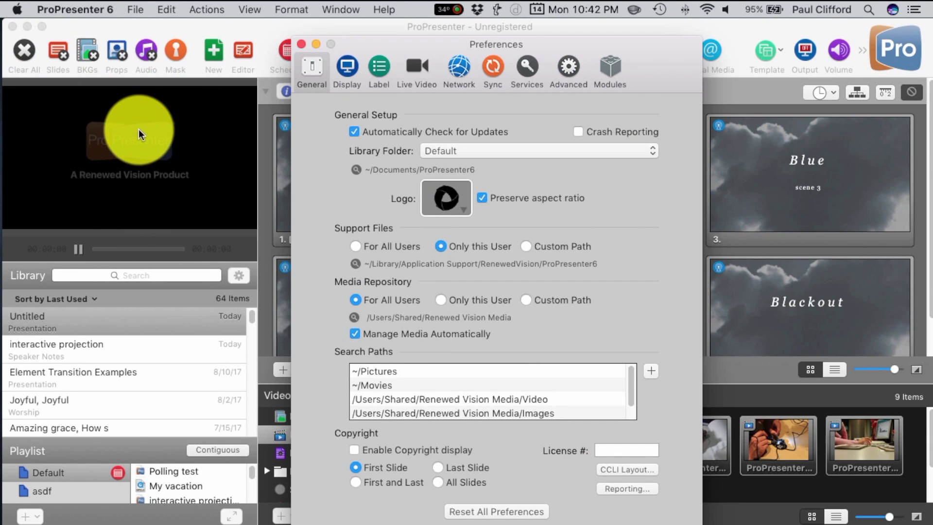
{"action": "left_click", "coordinate": [614, 68]}
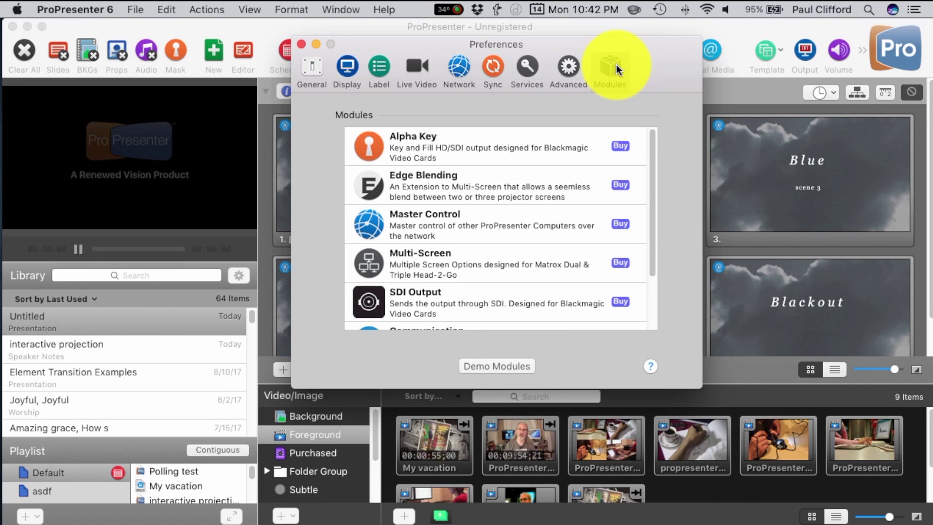
{"action": "left_click", "coordinate": [491, 368]}
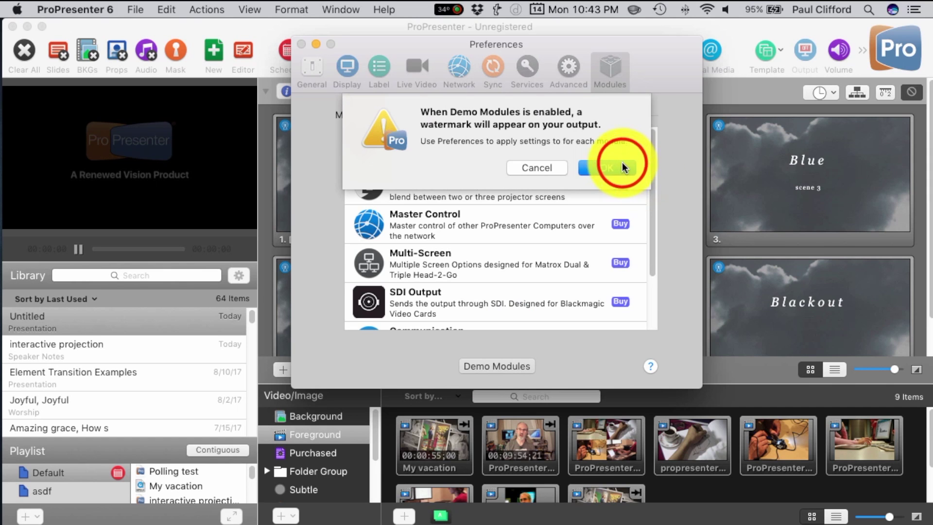
{"action": "left_click", "coordinate": [622, 166]}
{"action": "left_click_drag", "start_coordinate": [810, 48], "coordinate": [627, 84]}
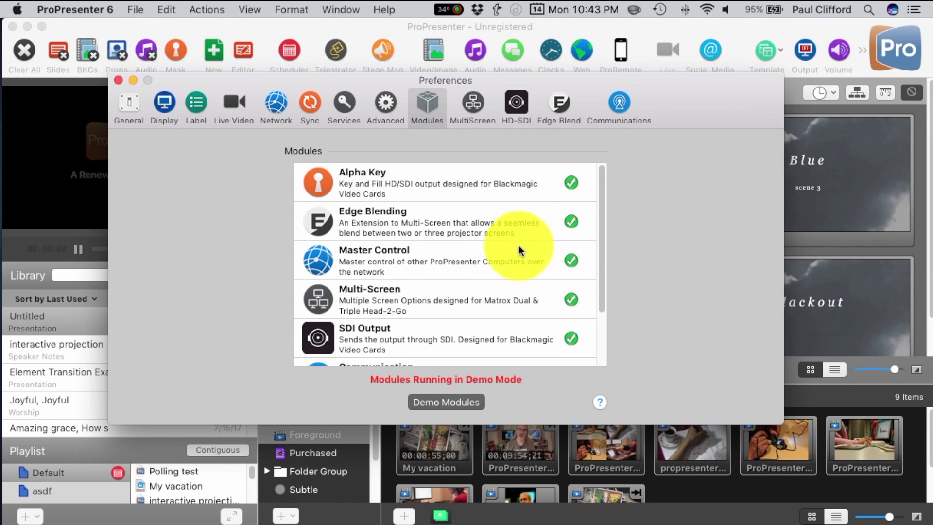
Step: Review the enabled modules, the MIDI device under Communications and the device types that can be added
{"action": "scroll", "coordinate": [468, 286], "scroll_direction": "down", "scroll_amount": 3}
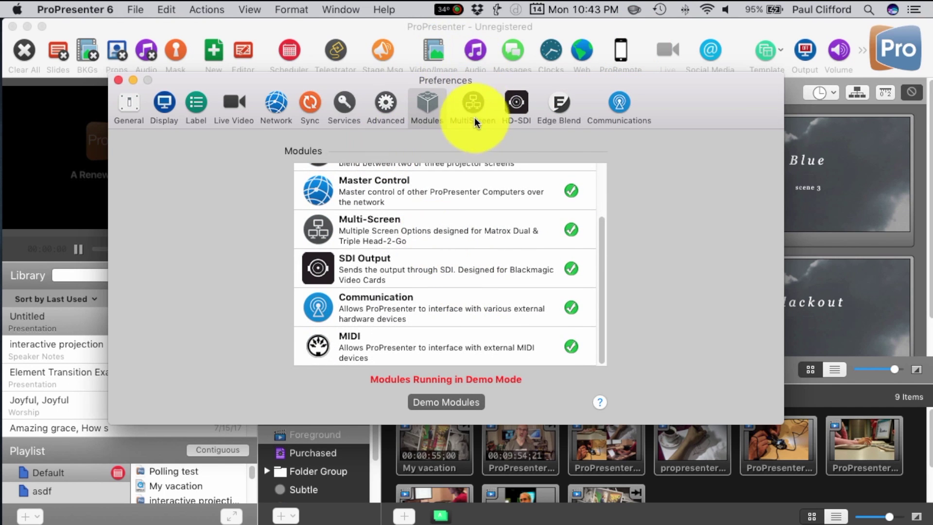
{"action": "left_click", "coordinate": [618, 105]}
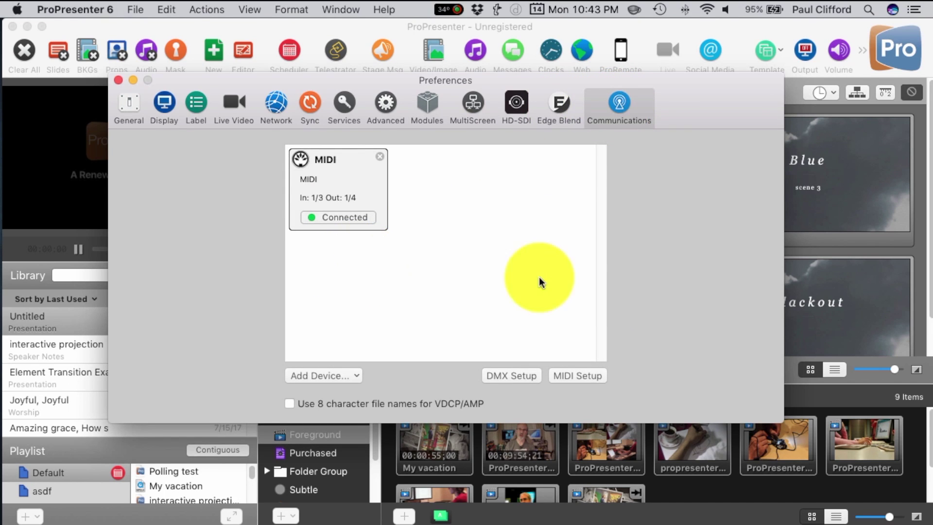
{"action": "left_click", "coordinate": [355, 378]}
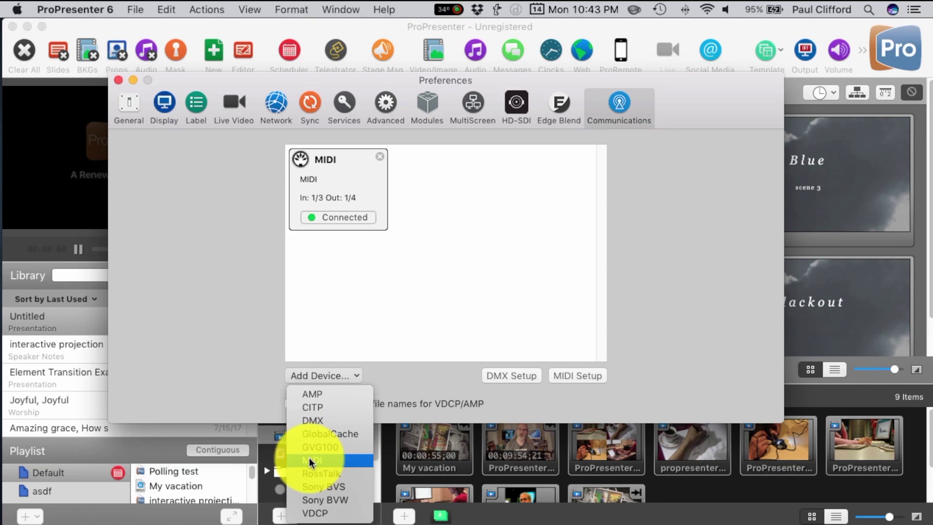
{"action": "left_click", "coordinate": [455, 227]}
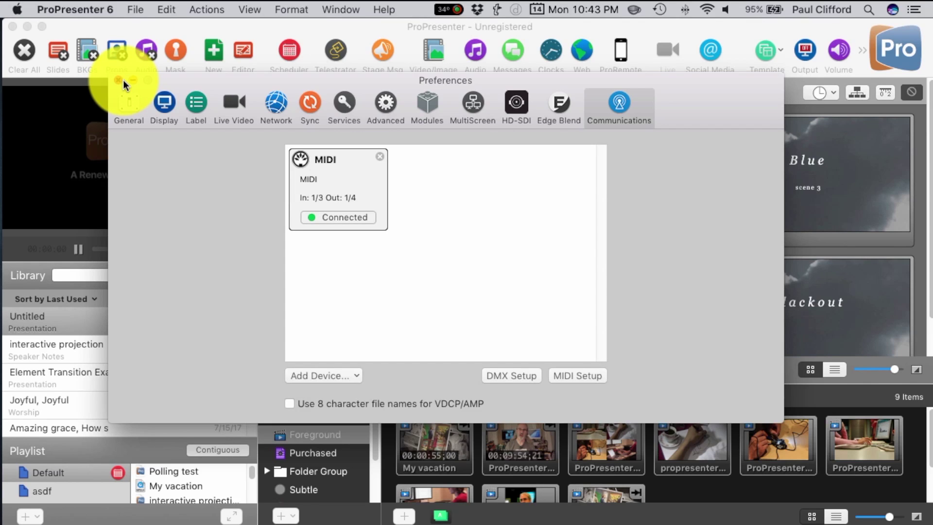
Step: Review the note assignments in MIDI Setup and close the preferences
{"action": "left_click", "coordinate": [580, 375]}
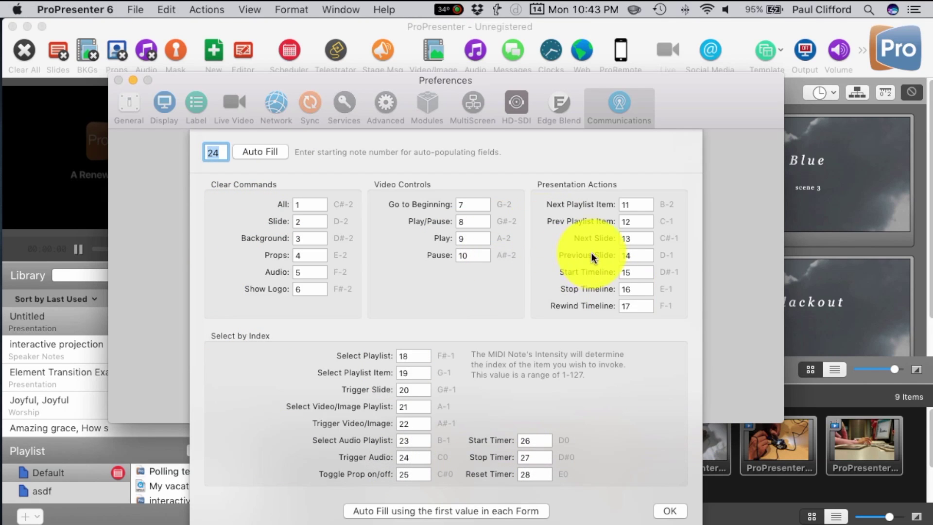
{"action": "left_click", "coordinate": [671, 512]}
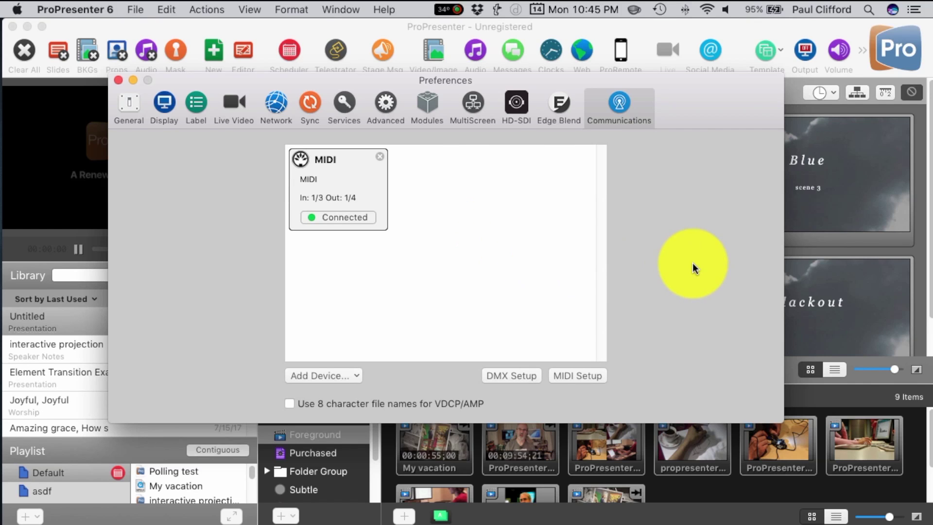
{"action": "left_click", "coordinate": [117, 80]}
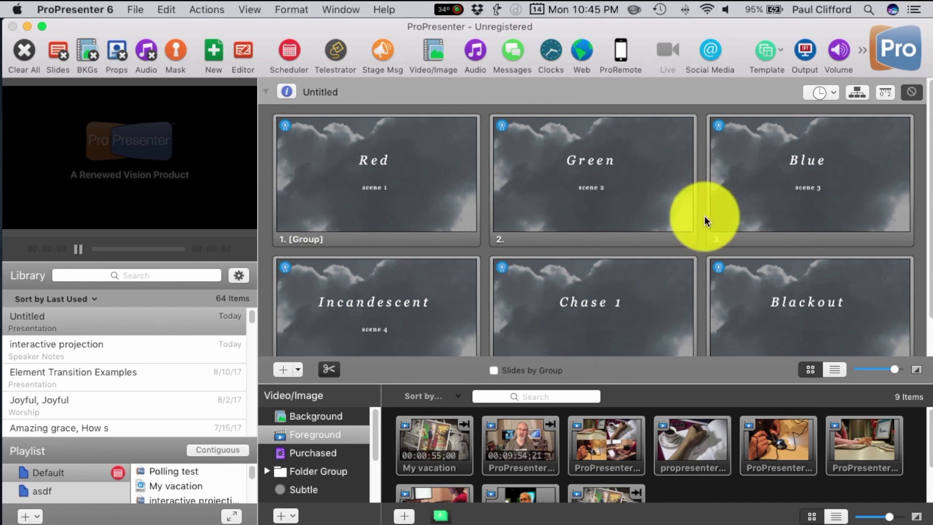
Step: View the MIDI communication cues that can be added to the Red slide, without adding one
{"action": "left_click", "coordinate": [346, 179]}
{"action": "right_click", "coordinate": [347, 178]}
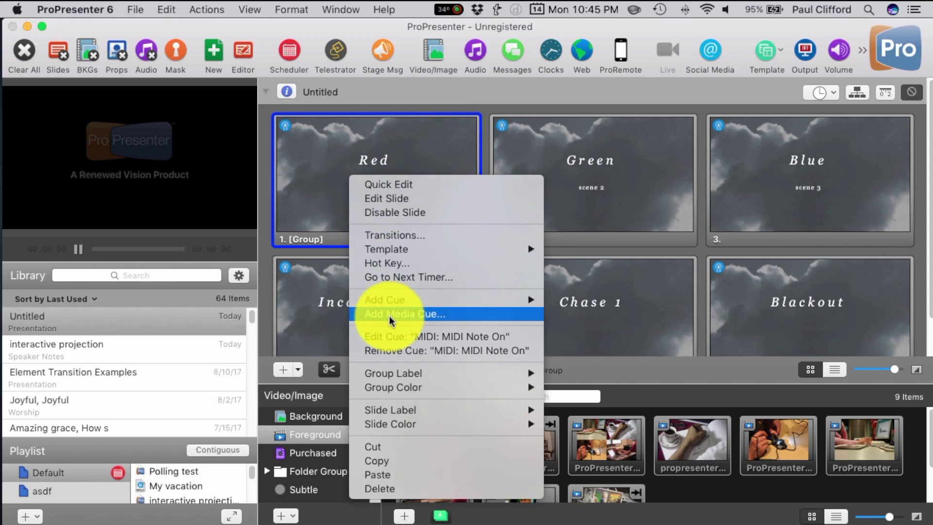
{"action": "mouse_move", "coordinate": [388, 303]}
{"action": "mouse_move", "coordinate": [588, 345]}
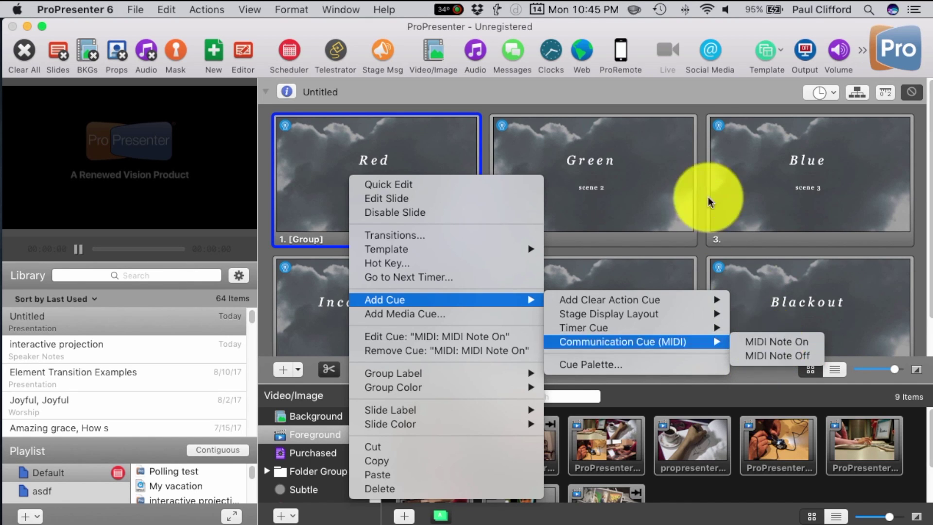
{"action": "left_click", "coordinate": [672, 91]}
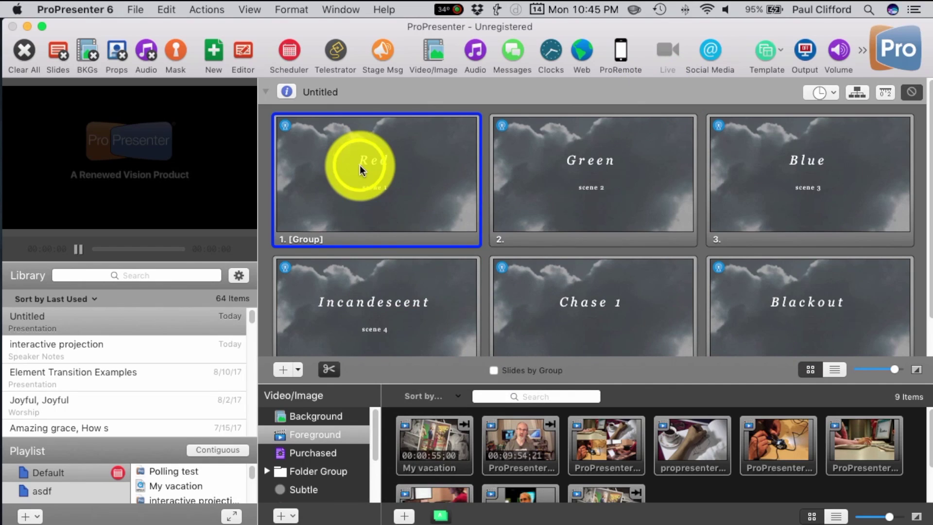
Step: Review the channel, note and intensity of the Red slide's existing MIDI Note On cue and close its settings
{"action": "right_click", "coordinate": [360, 166]}
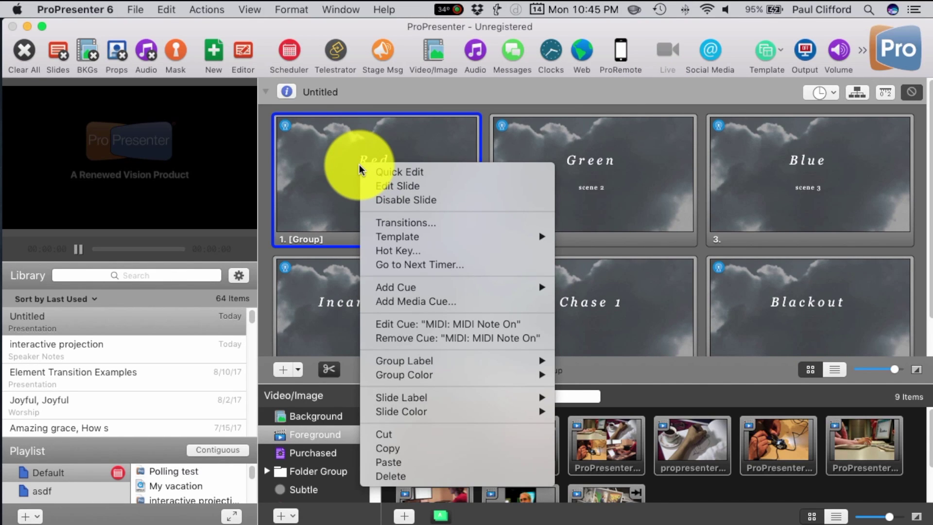
{"action": "left_click", "coordinate": [413, 323]}
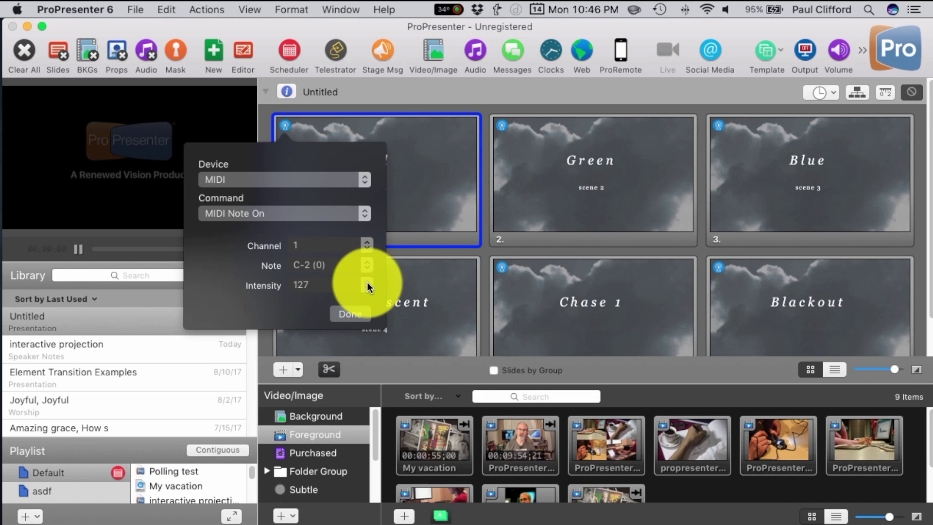
{"action": "left_click", "coordinate": [354, 315]}
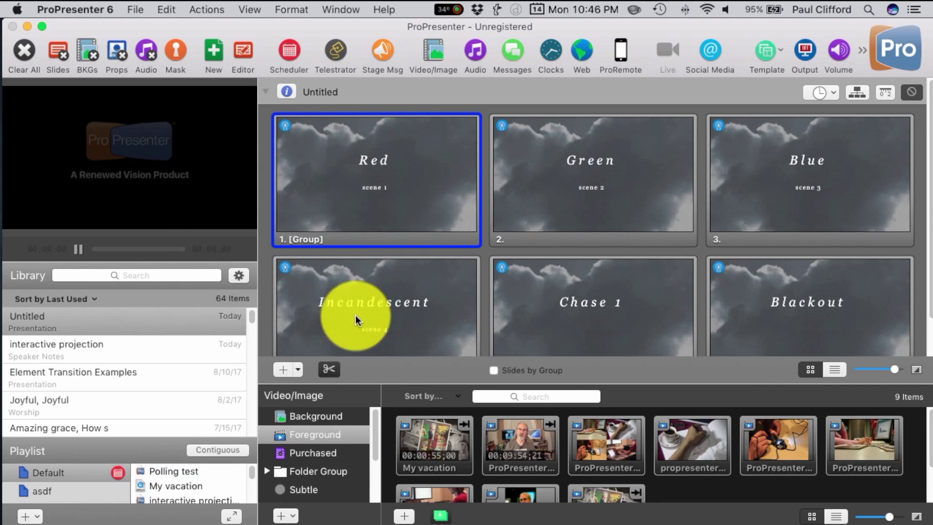
Step: Switch to MIDI Monitor and expand its sources to list the individual MIDI sources
{"action": "left_click_drag", "start_coordinate": [485, 227], "coordinate": [515, 188]}
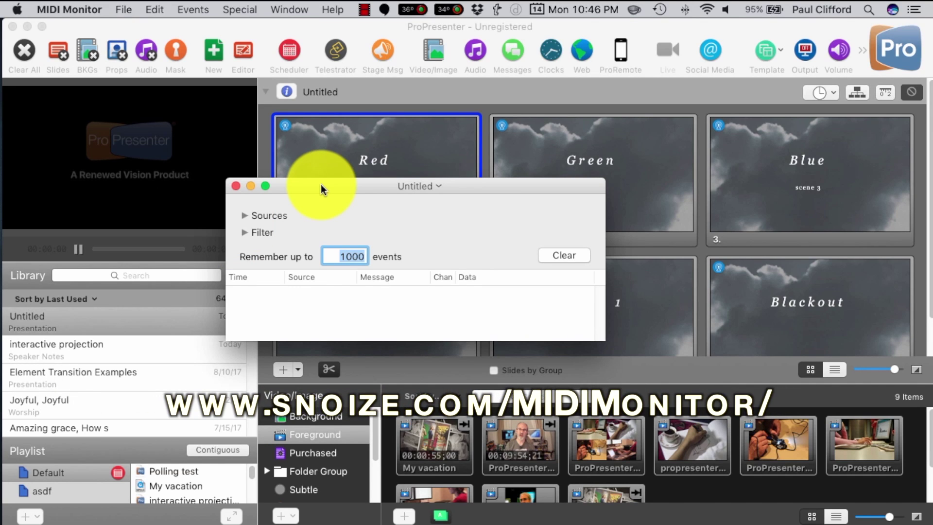
{"action": "left_click", "coordinate": [243, 218]}
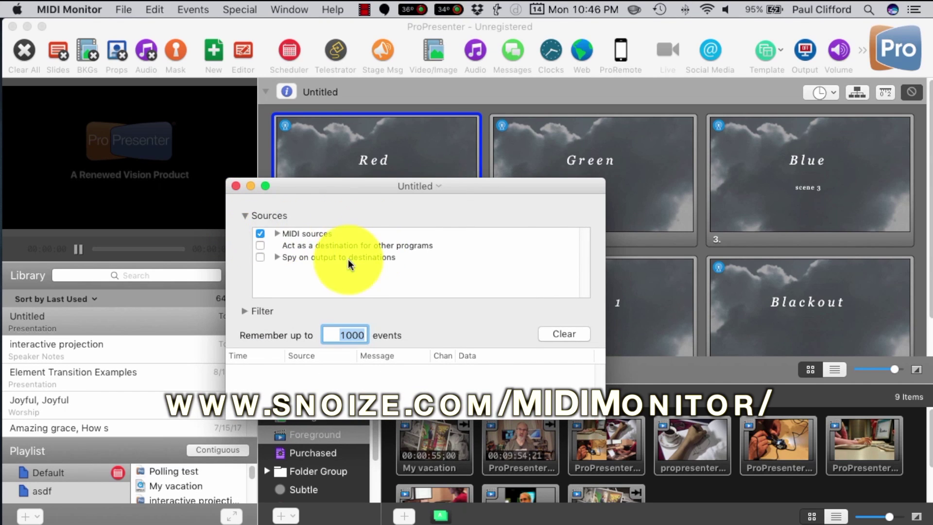
{"action": "left_click", "coordinate": [277, 234]}
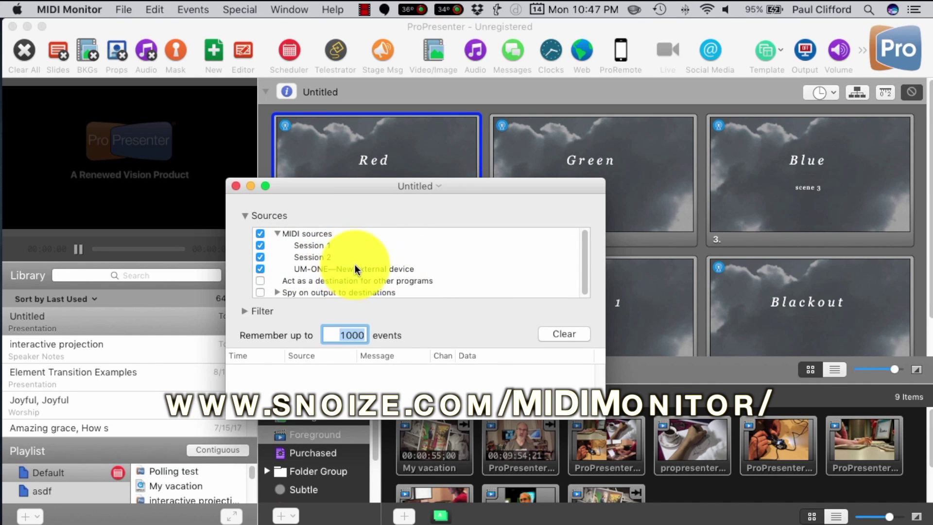
Step: Arrange the MIDI Monitor and ProPresenter windows so the event log and the Red and Green slides can be seen together
{"action": "left_click", "coordinate": [324, 186]}
{"action": "left_click_drag", "start_coordinate": [324, 185], "coordinate": [180, 174]}
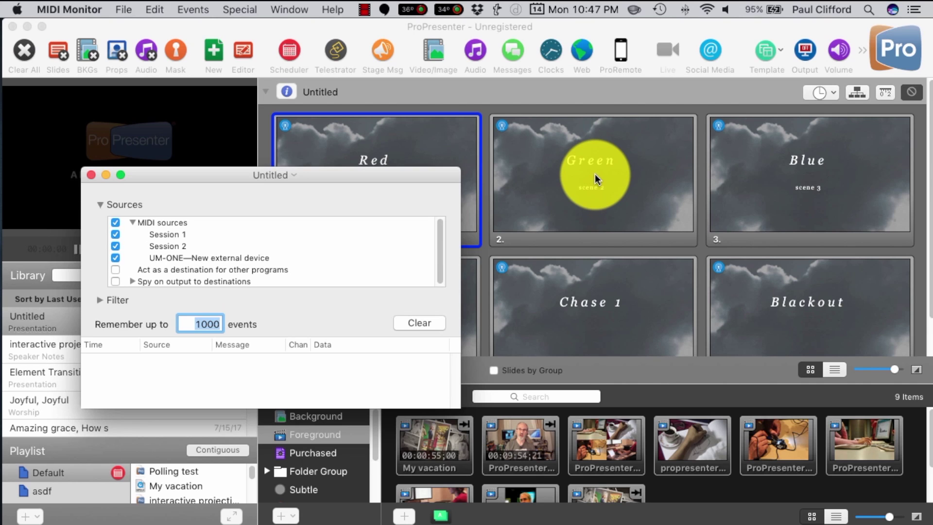
{"action": "left_click_drag", "start_coordinate": [503, 24], "coordinate": [664, 24]}
{"action": "left_click_drag", "start_coordinate": [109, 172], "coordinate": [71, 168]}
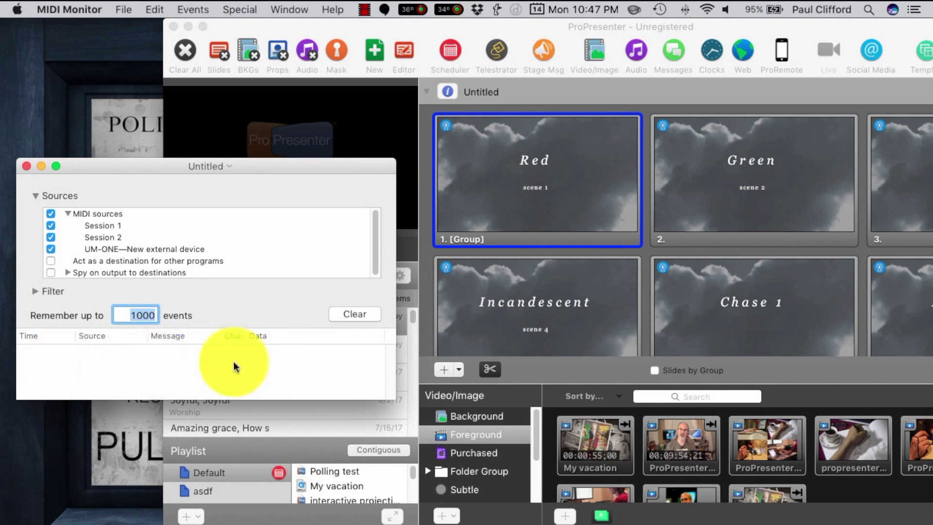
Step: Trigger the Green slide and set MIDI Monitor to spy on output to the UM-ONE—New external device destination
{"action": "left_click", "coordinate": [731, 212]}
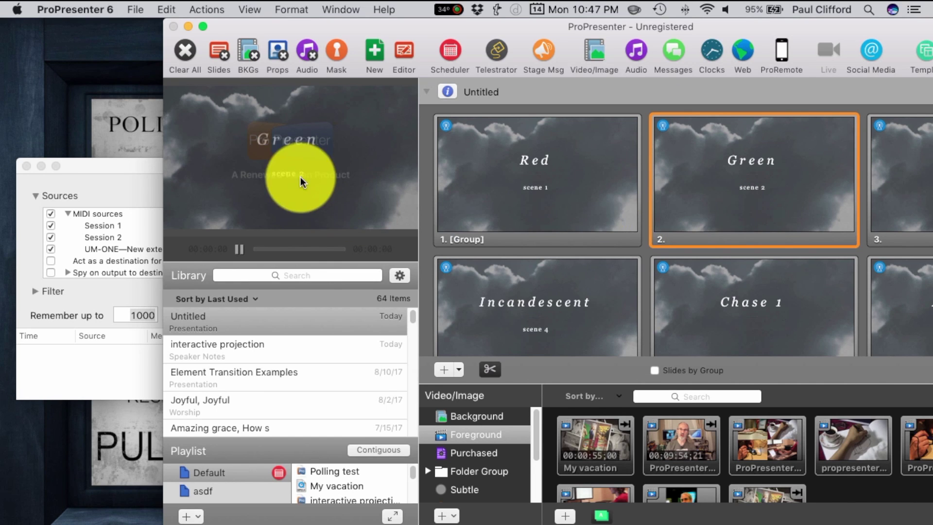
{"action": "left_click", "coordinate": [117, 170]}
{"action": "left_click", "coordinate": [72, 273]}
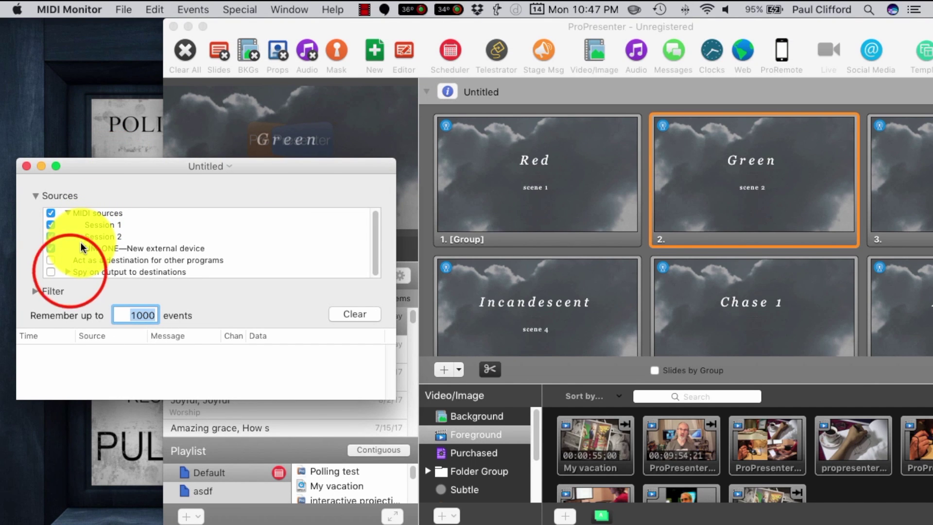
{"action": "left_click", "coordinate": [73, 273]}
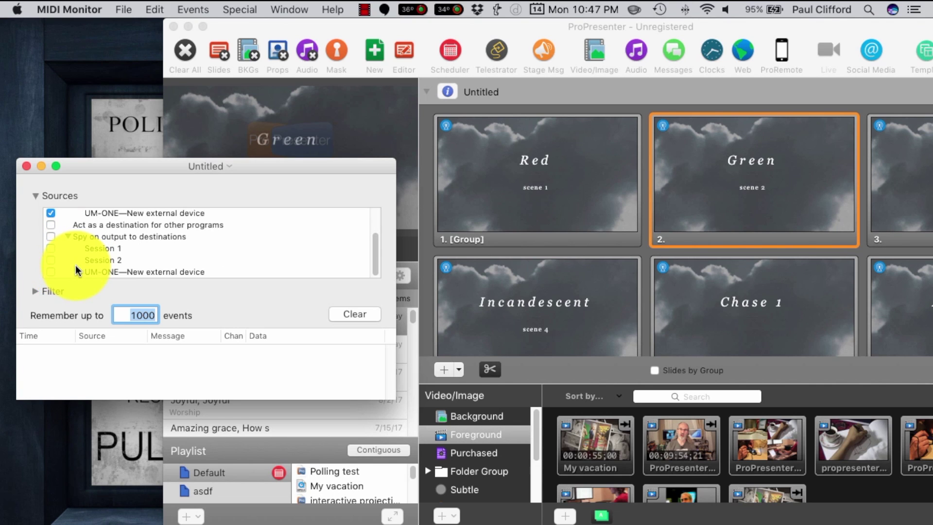
{"action": "left_click", "coordinate": [51, 272]}
Step: Trigger the Red slide and check the logged MIDI message in MIDI Monitor
{"action": "left_click", "coordinate": [573, 169]}
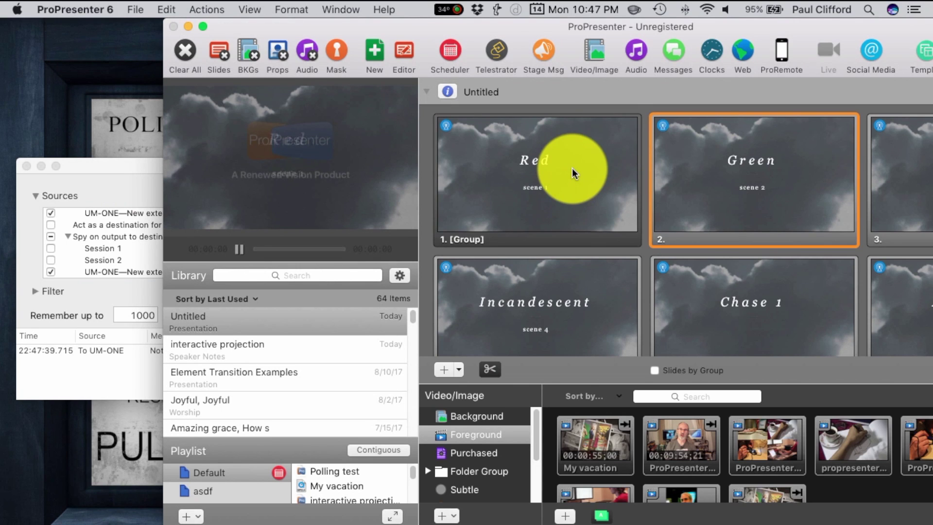
{"action": "left_click", "coordinate": [573, 168]}
{"action": "left_click", "coordinate": [110, 170]}
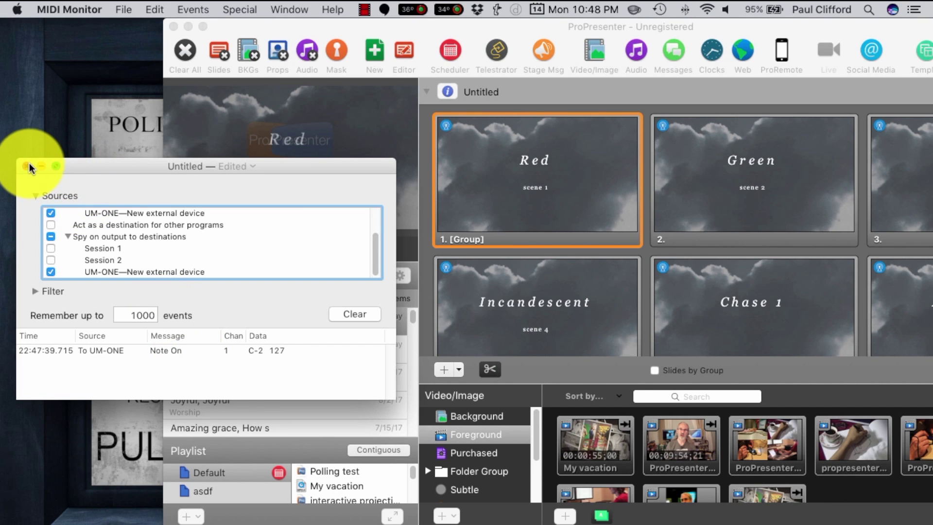
Step: Quit MIDI Monitor without saving its document and enlarge the ProPresenter window to fill the screen
{"action": "left_click", "coordinate": [67, 9]}
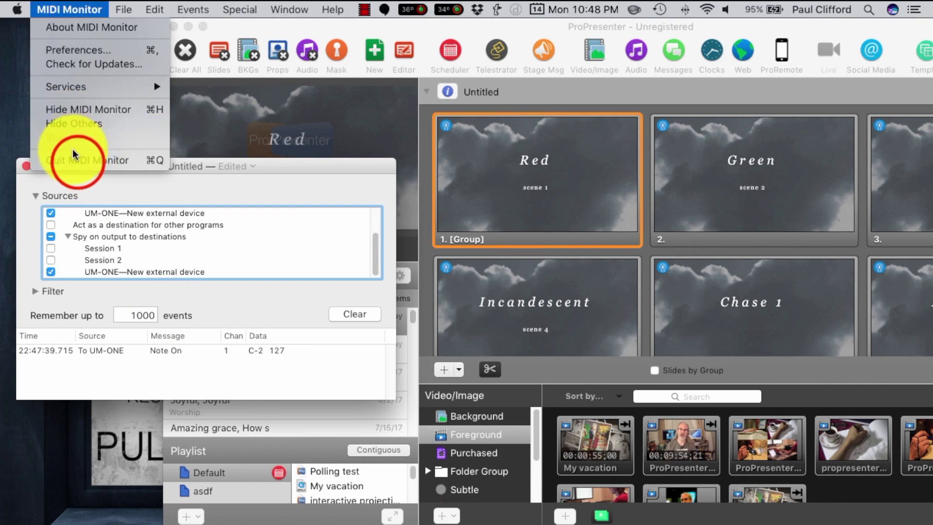
{"action": "left_click", "coordinate": [77, 161]}
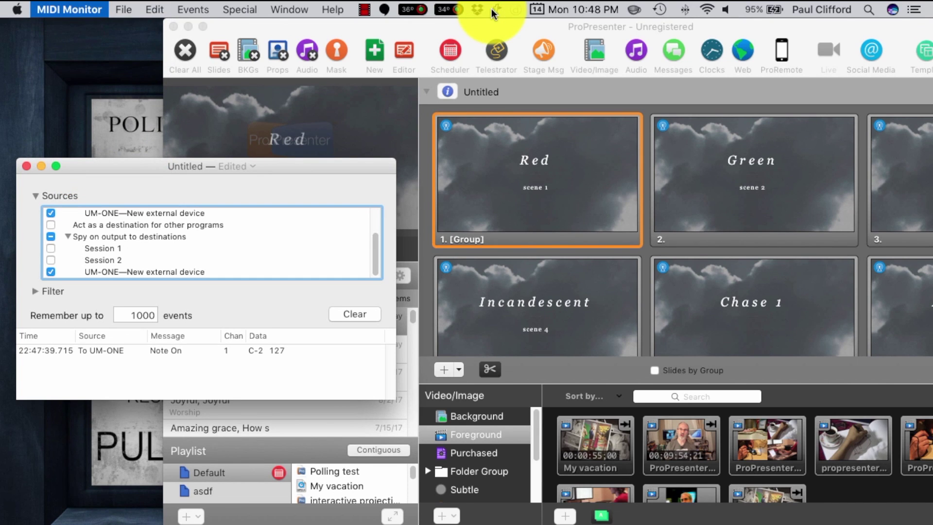
{"action": "left_click", "coordinate": [474, 27]}
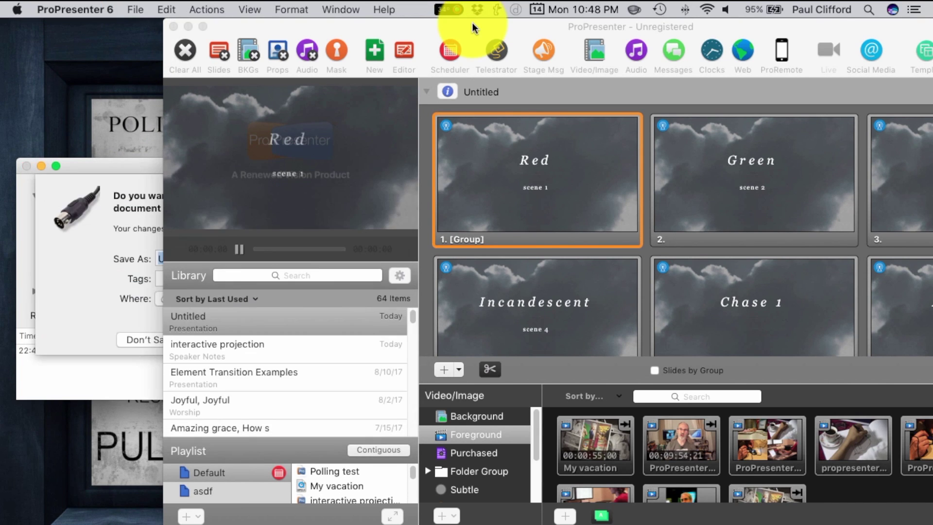
{"action": "left_click", "coordinate": [147, 340]}
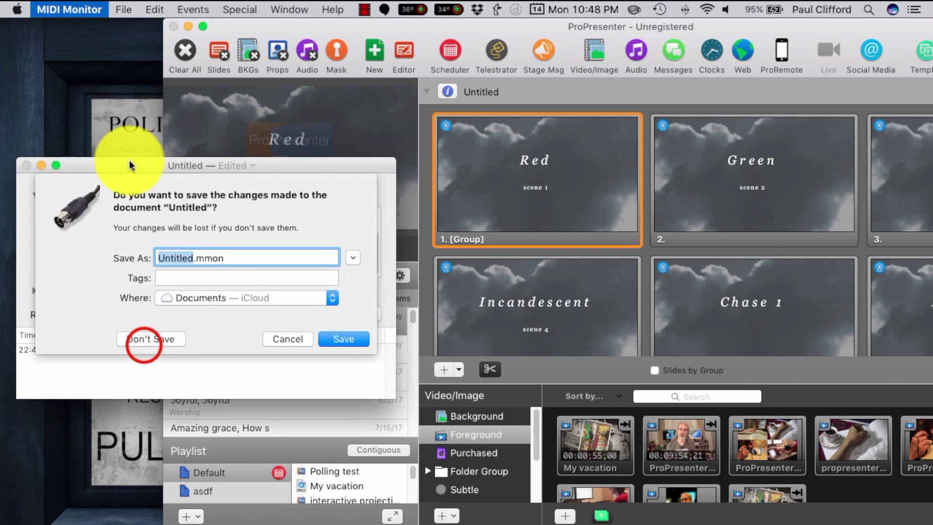
{"action": "key", "text": "super+h"}
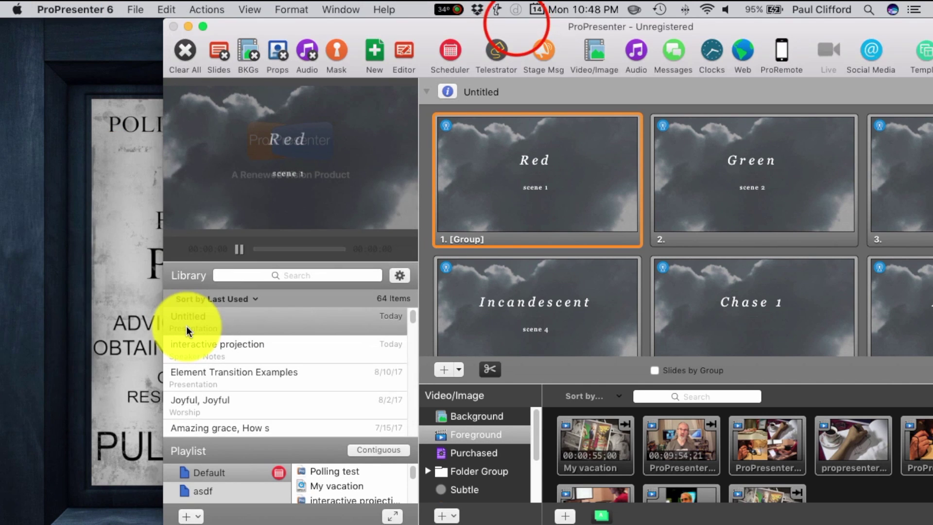
{"action": "double_click", "coordinate": [520, 24]}
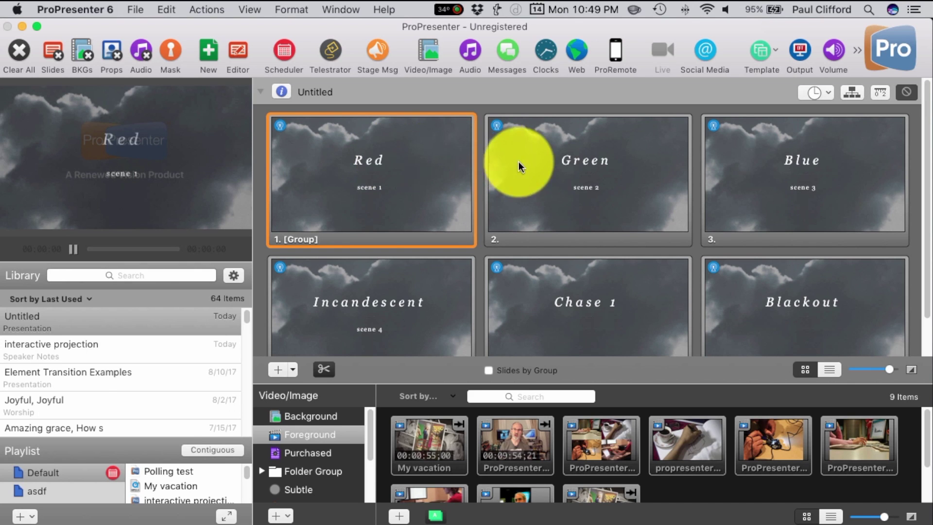
Step: Test the lighting cues by triggering the Green, Blue, Incandescent, Chase 1 and Blackout slides one after another
{"action": "left_click", "coordinate": [584, 182]}
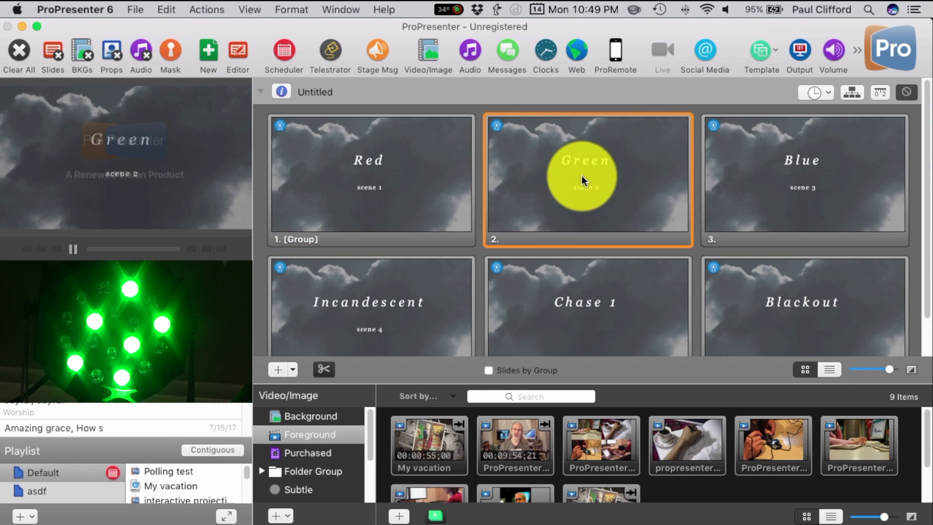
{"action": "left_click", "coordinate": [839, 180]}
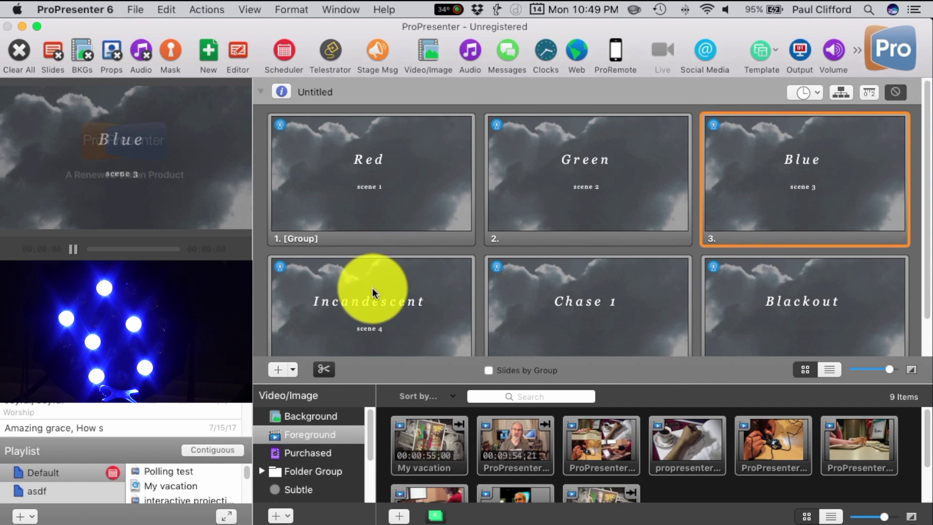
{"action": "scroll", "coordinate": [372, 291], "scroll_direction": "down", "scroll_amount": 2}
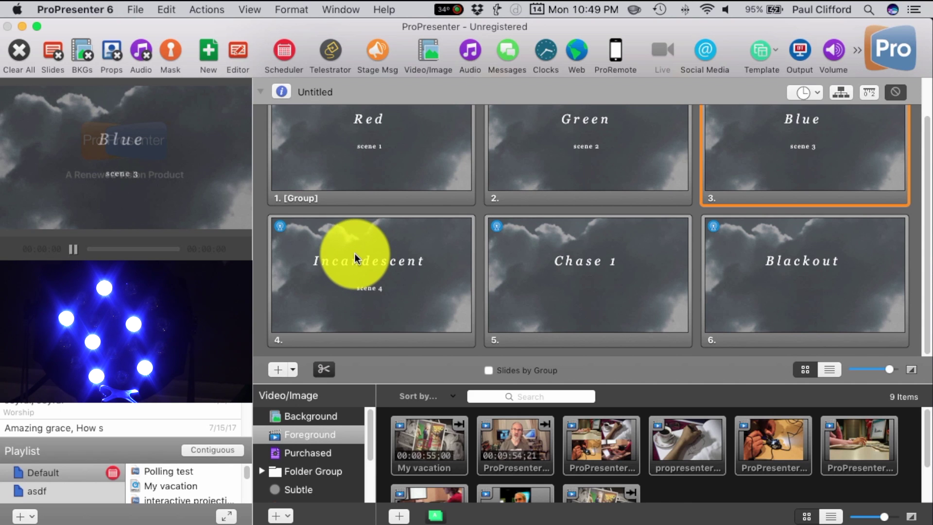
{"action": "left_click", "coordinate": [381, 251]}
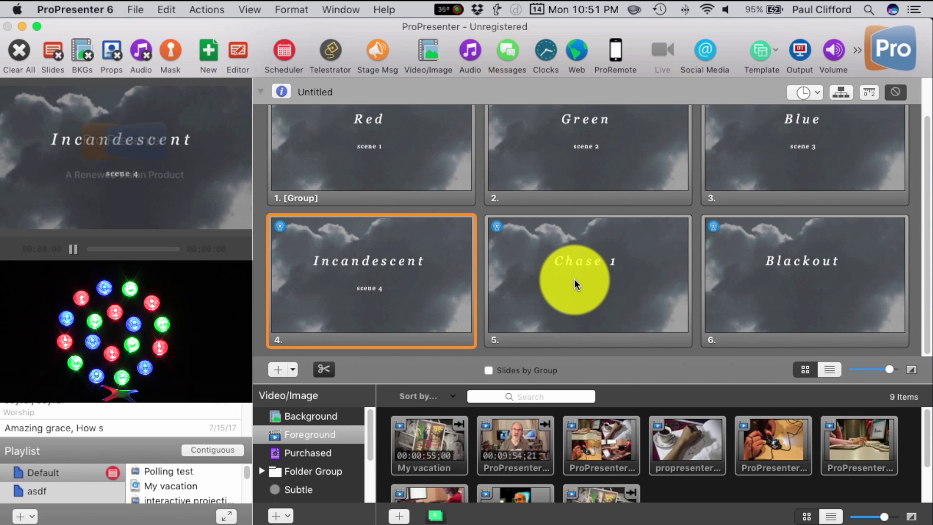
{"action": "left_click", "coordinate": [574, 279]}
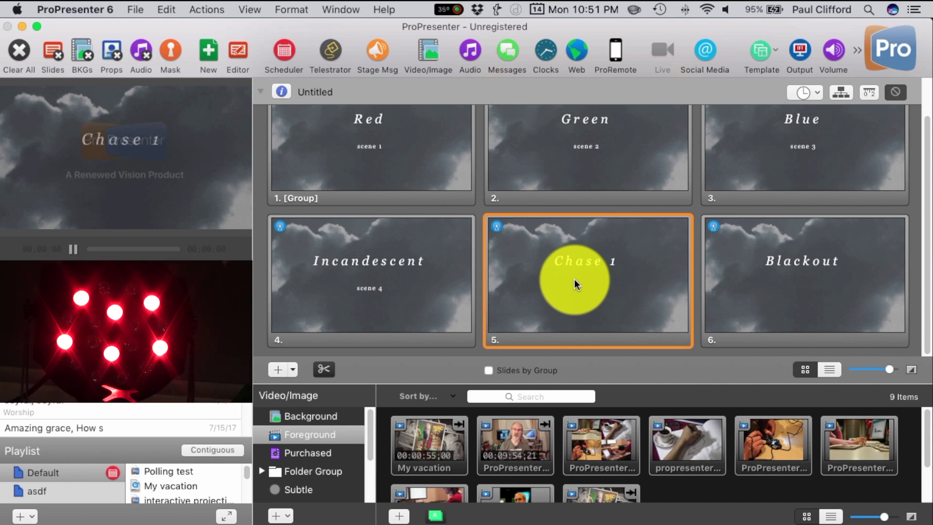
{"action": "left_click", "coordinate": [741, 274]}
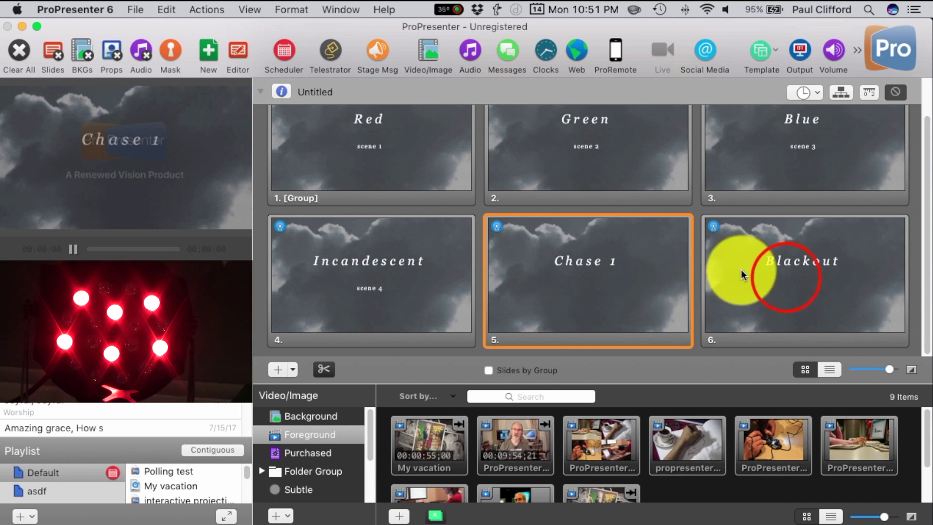
Step: Review the Blackout slide's MIDI Note On cue settings and close them
{"action": "right_click", "coordinate": [786, 276]}
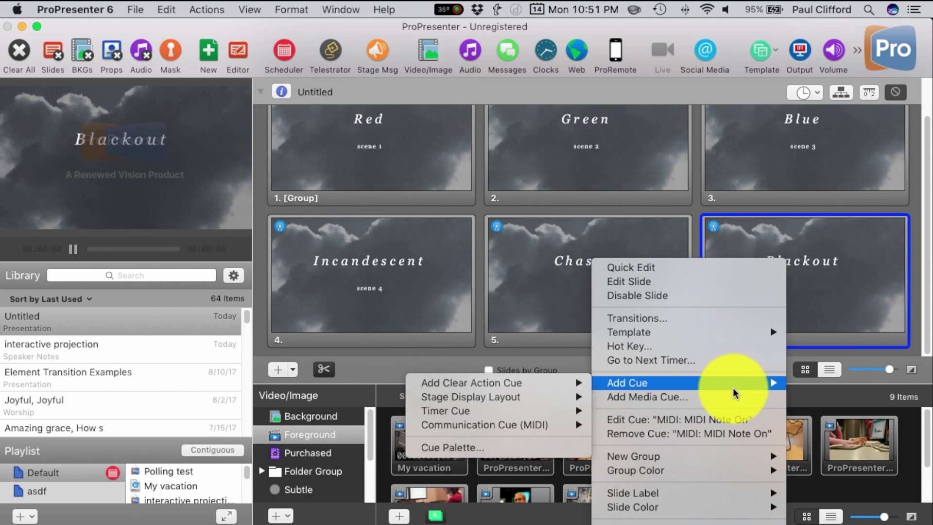
{"action": "left_click", "coordinate": [733, 419]}
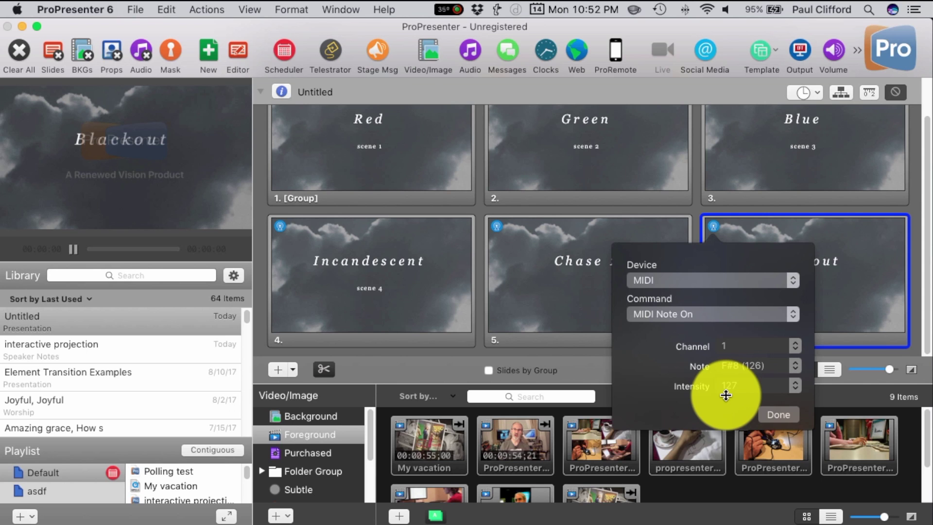
{"action": "left_click", "coordinate": [775, 414]}
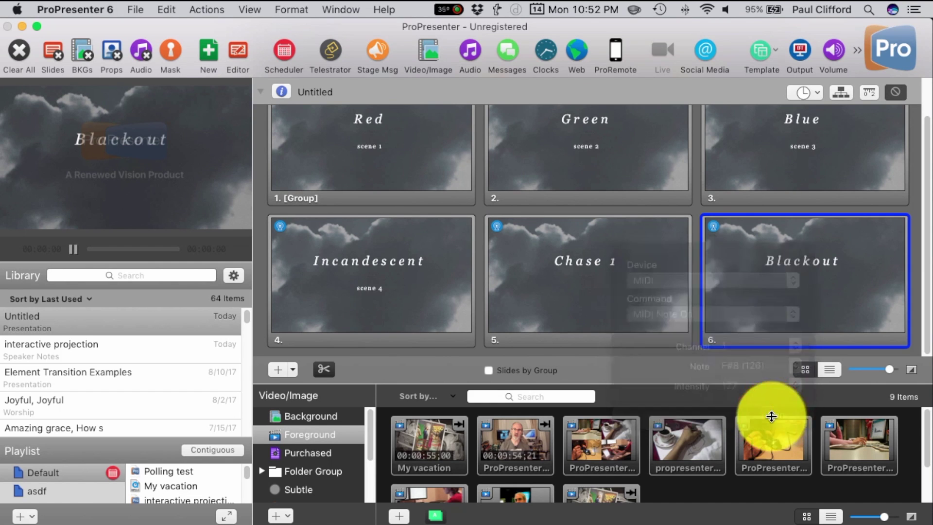